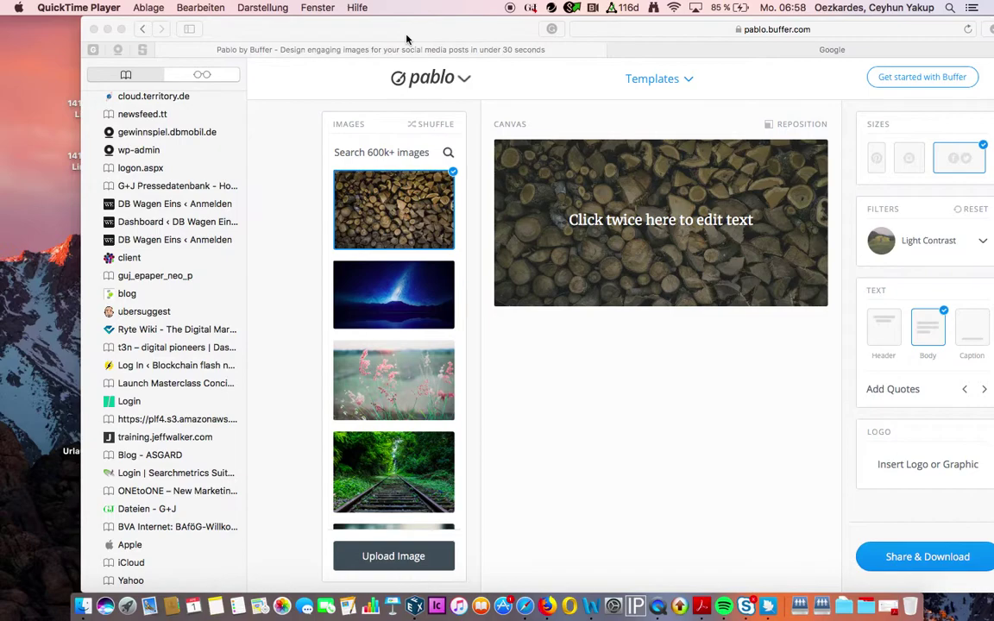
Search Google for 'Pablo Buffer' and open the Pablo by Buffer site
left_click_drag(406, 39, 330, 31)
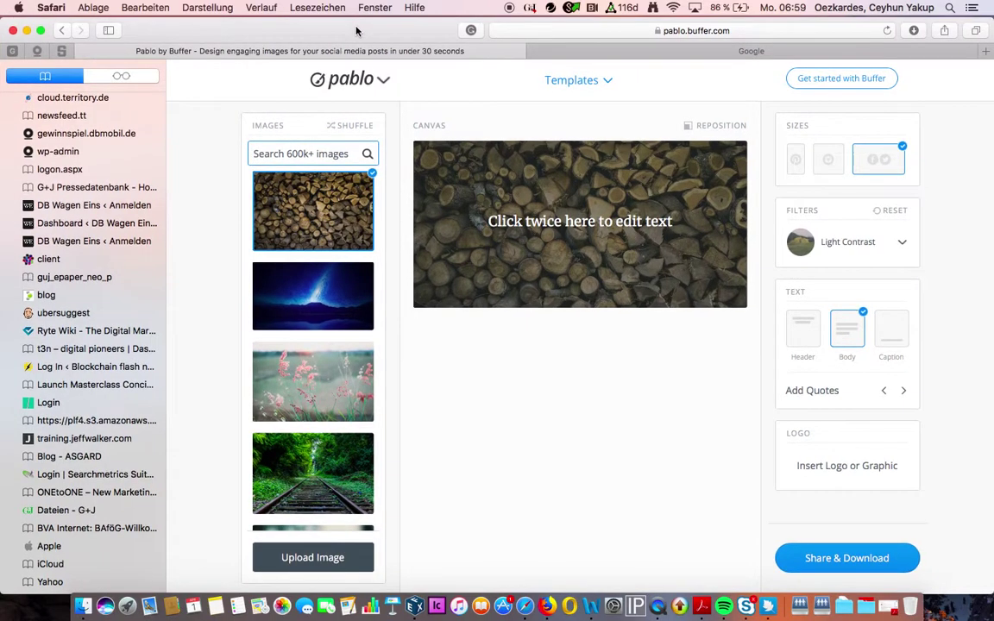
mouse_move(750, 49)
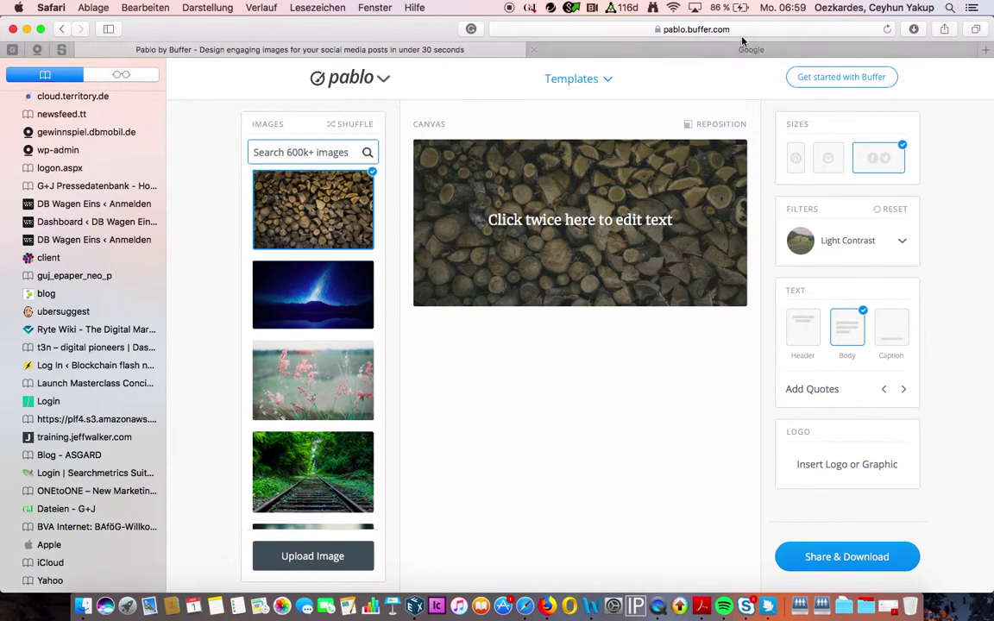
left_click(729, 50)
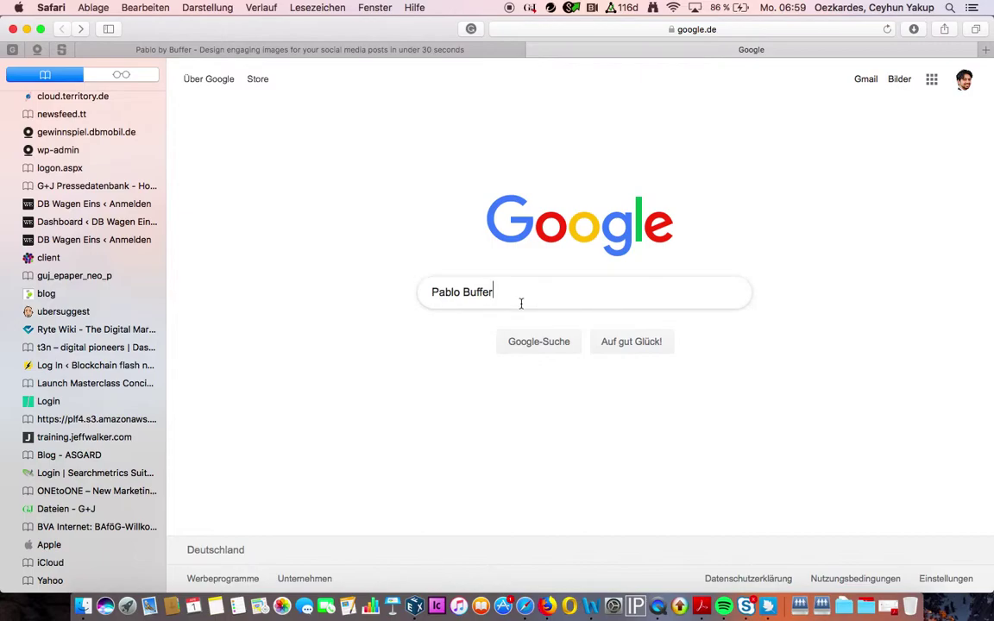
key("Return")
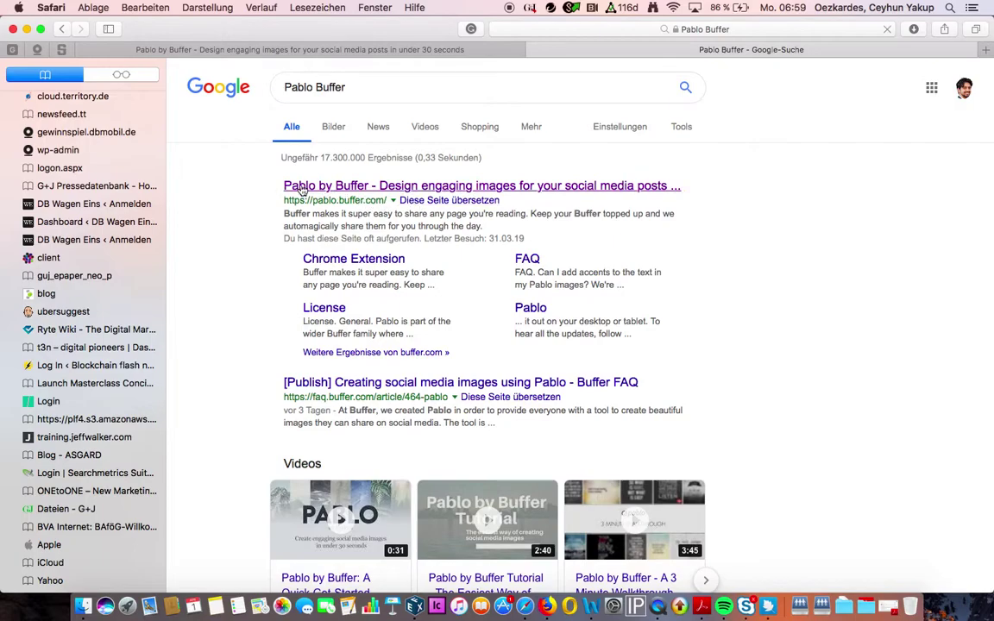
left_click(301, 189)
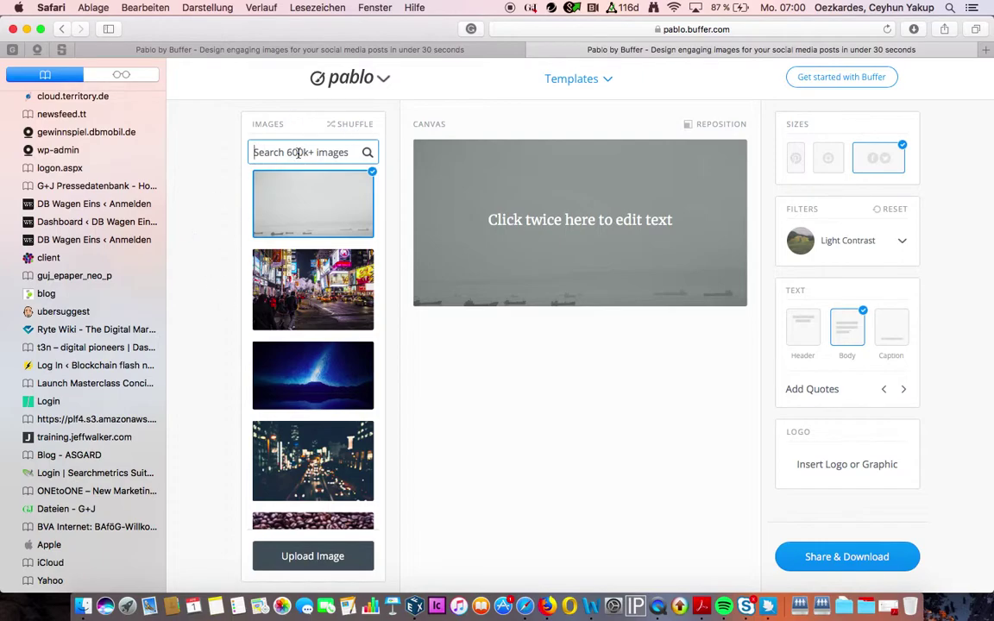
Search stock photos for 'Marketing' and try the desk photo as the background
type("Marketing")
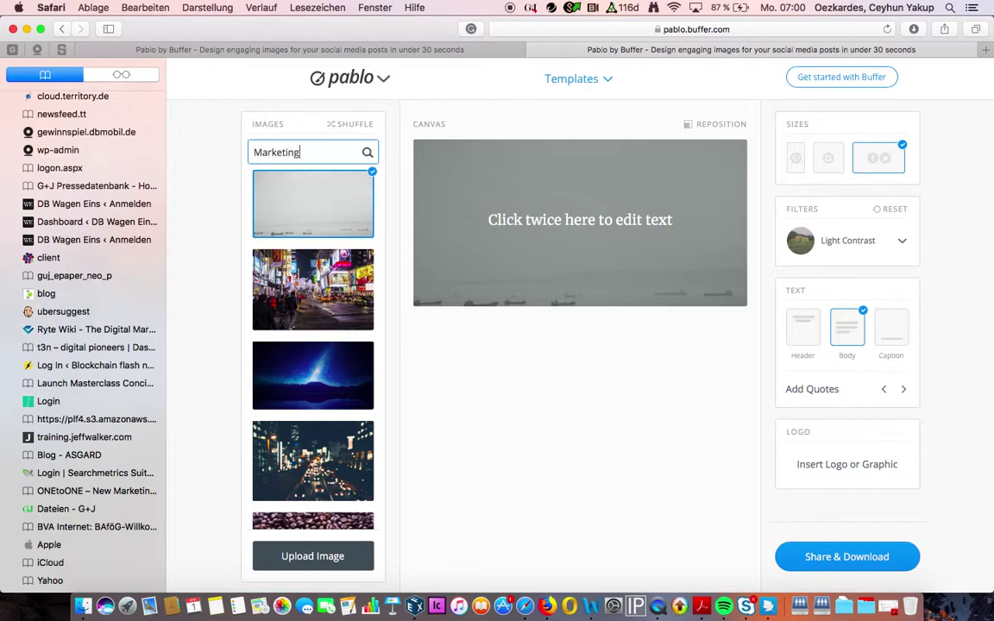
key("Return")
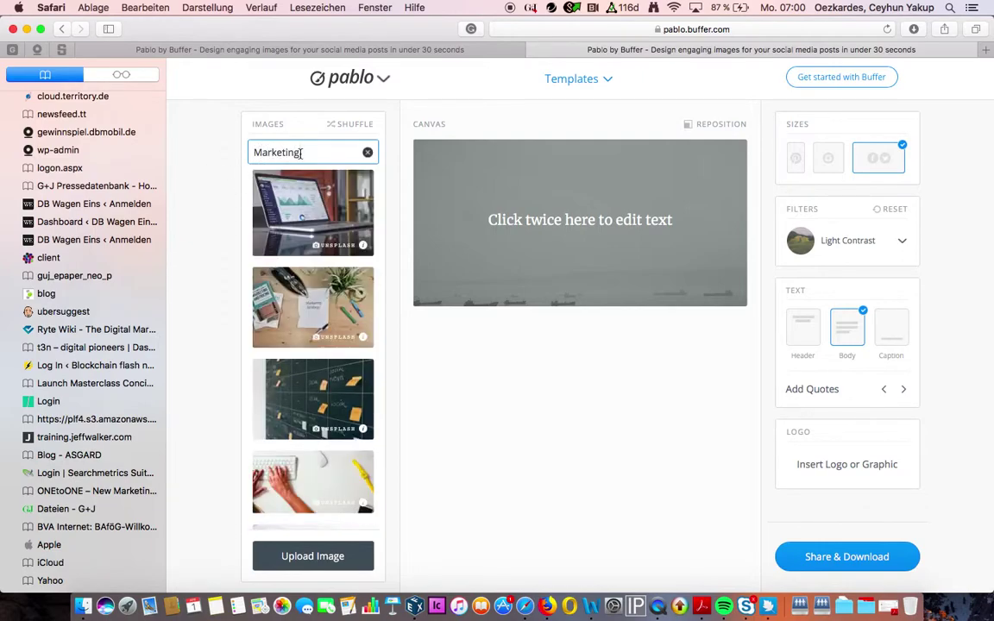
scroll(325, 226, "down", 1)
scroll(321, 216, "up", 1)
left_click(317, 206)
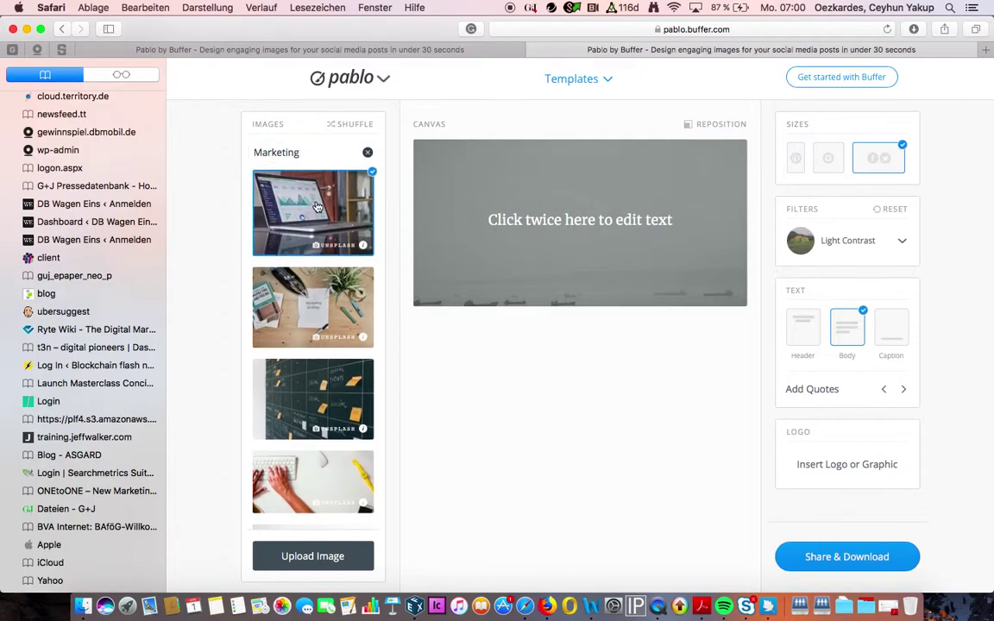
left_click(285, 295)
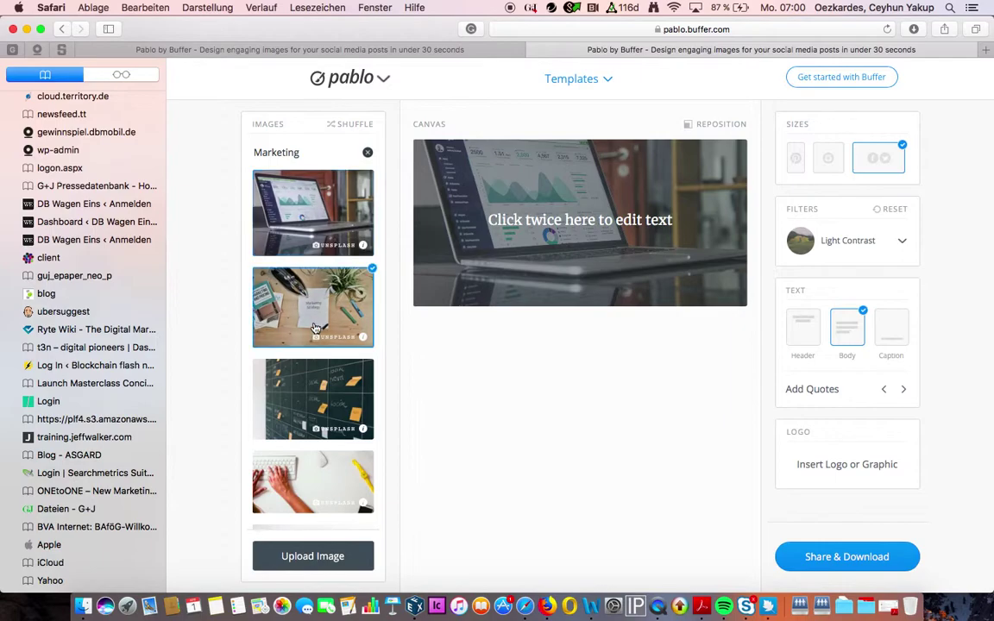
Scroll down the Marketing results to find the laptop-typing photo
scroll(315, 328, "down", 2)
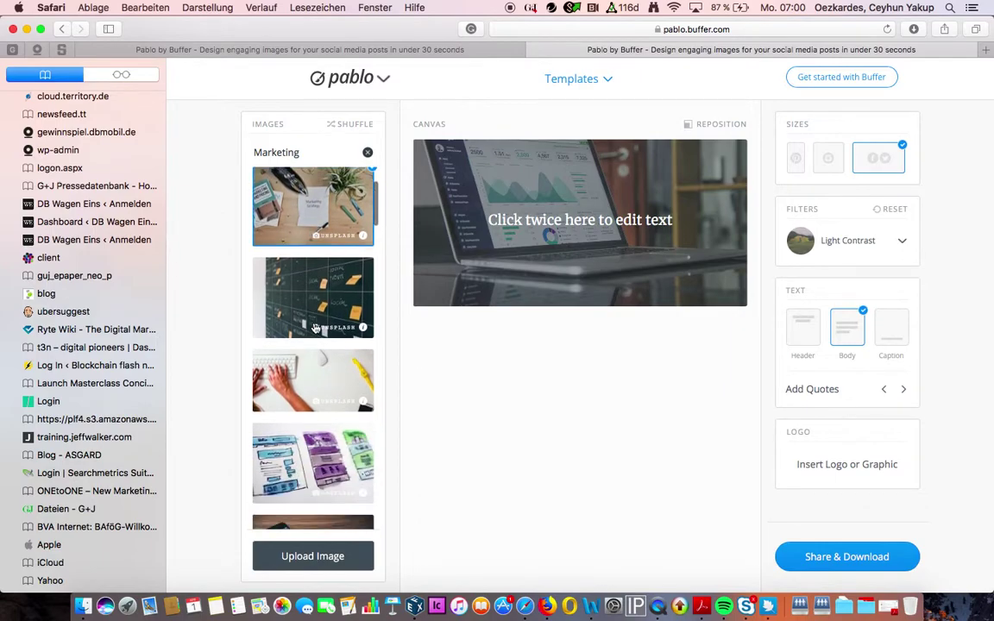
scroll(315, 328, "down", 2)
scroll(315, 328, "down", 1)
scroll(315, 329, "down", 5)
scroll(315, 329, "down", 3)
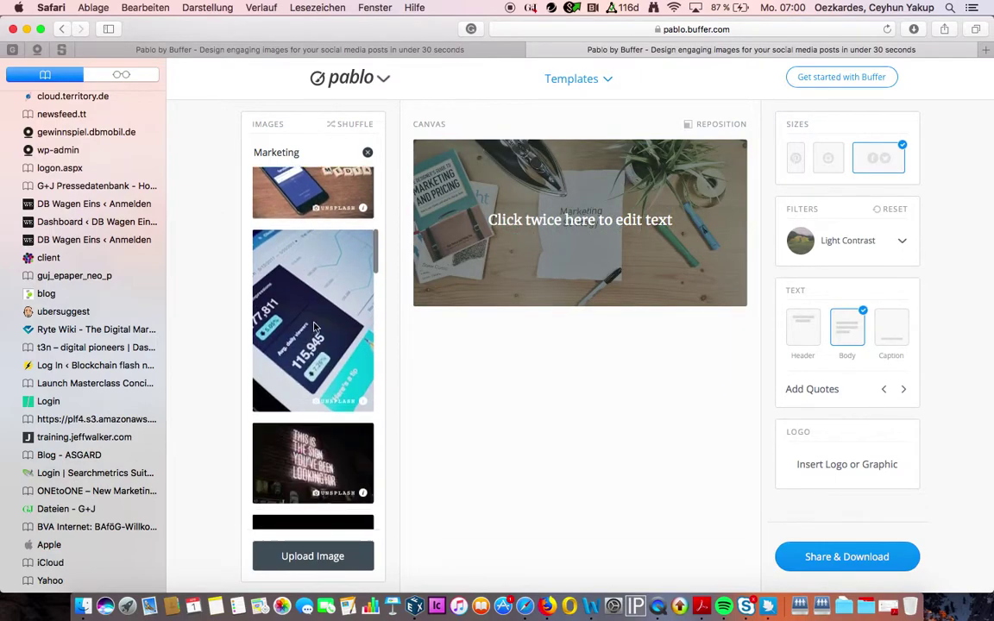
scroll(315, 328, "down", 2)
scroll(315, 328, "down", 2)
scroll(315, 328, "down", 1)
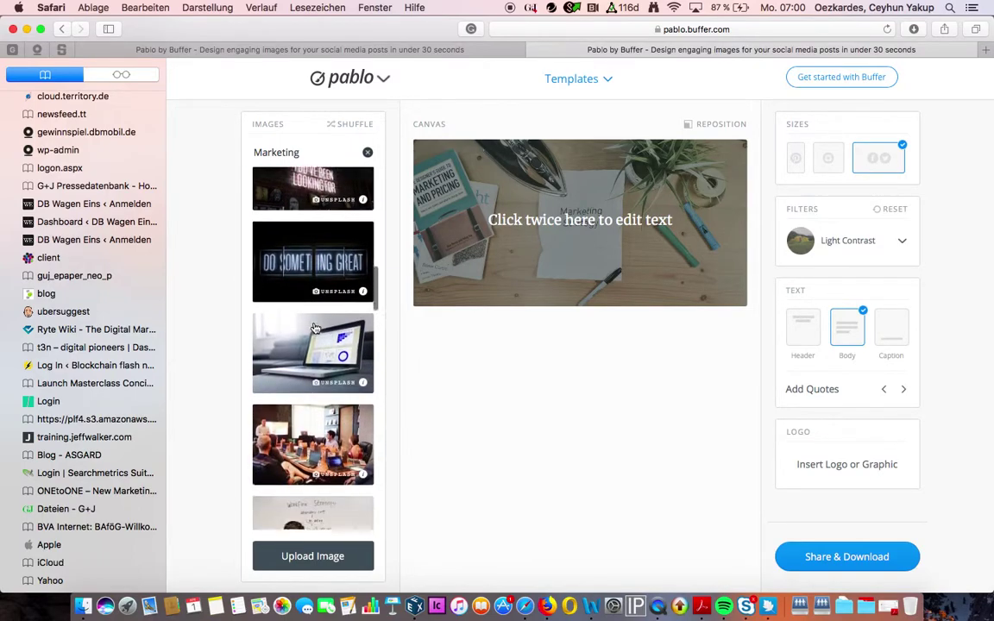
scroll(315, 328, "down", 2)
scroll(315, 327, "down", 1)
scroll(315, 328, "down", 1)
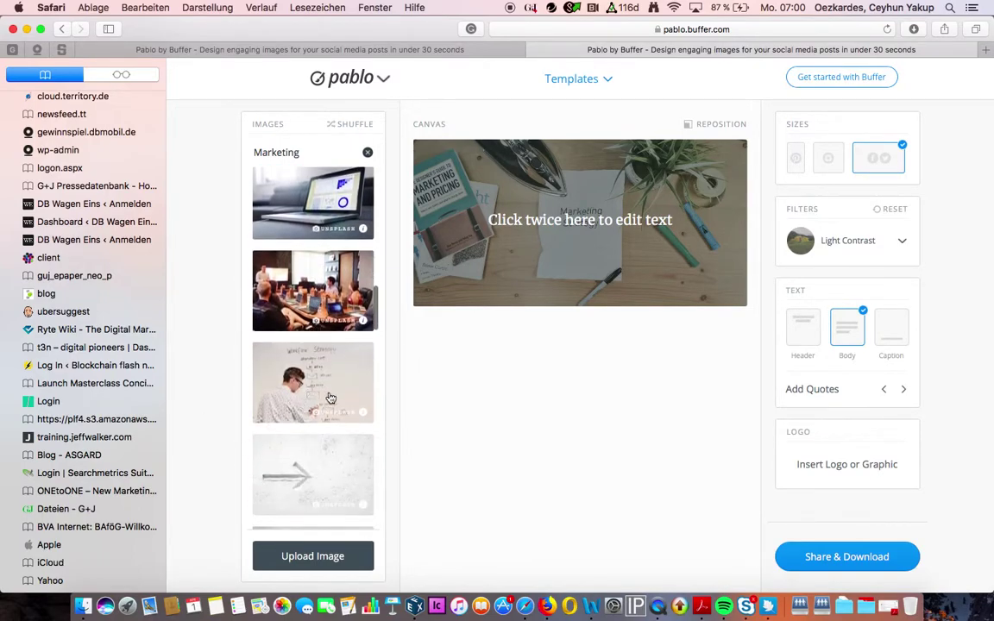
scroll(328, 399, "down", 2)
scroll(335, 389, "down", 2)
scroll(337, 383, "down", 1)
scroll(328, 371, "down", 1)
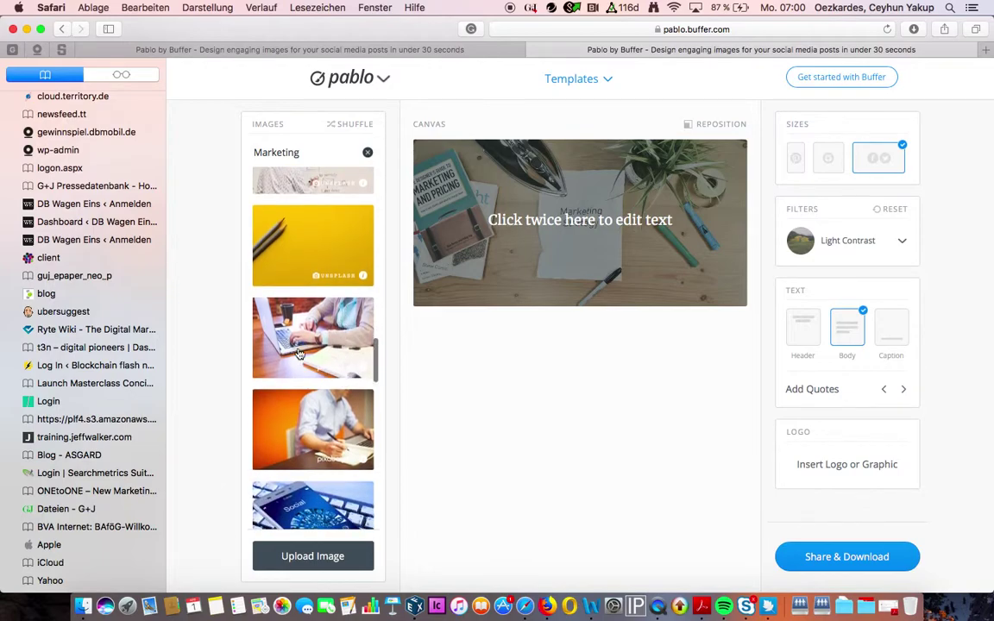
Set the laptop-typing photo as background and change the text to 'Content Marketing Mastery'
left_click(290, 329)
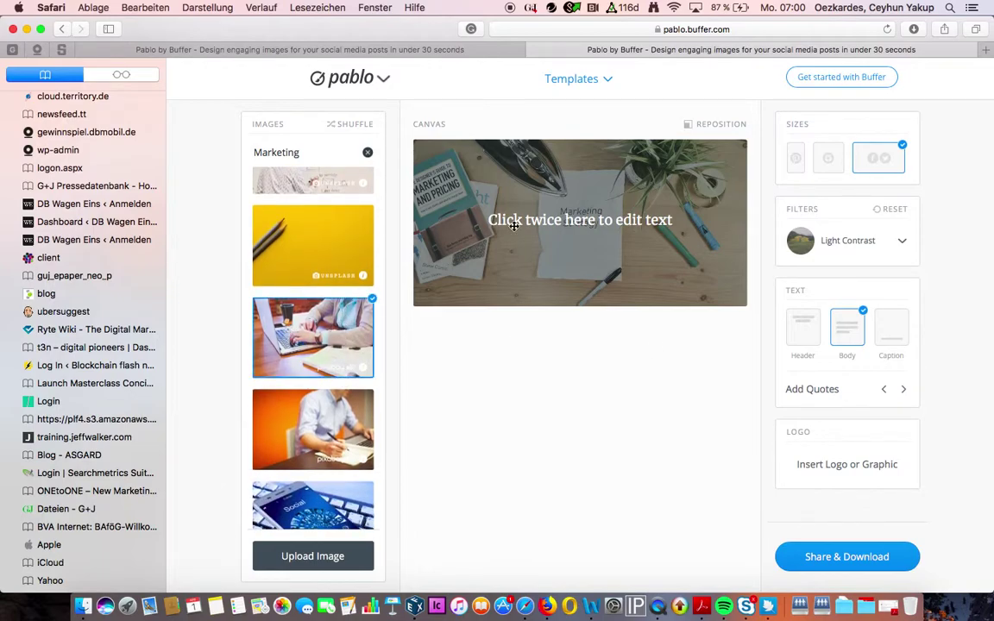
left_click(575, 219)
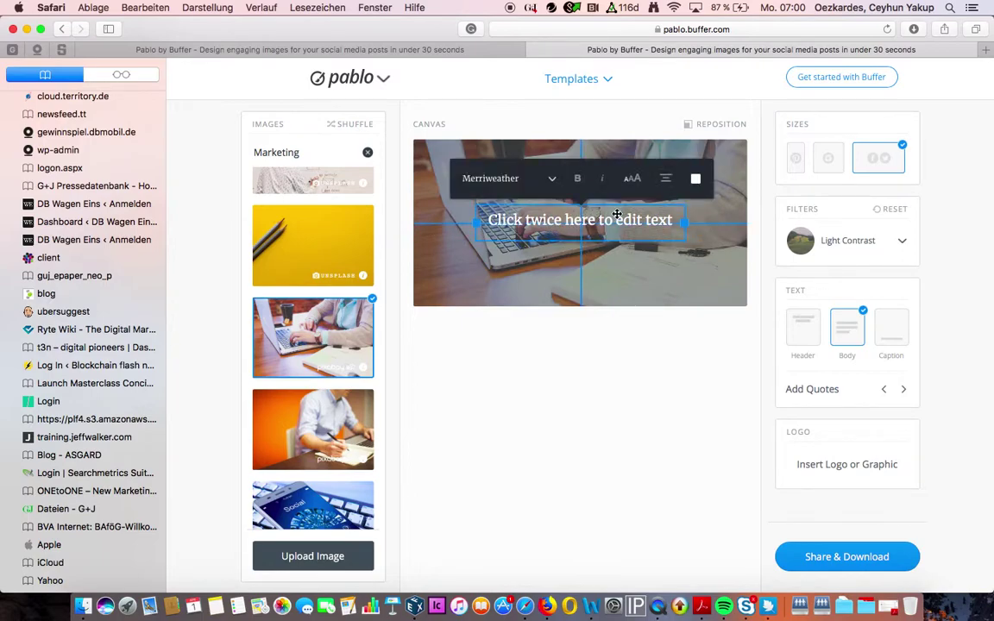
left_click(616, 213)
key("BackSpace")
type("C")
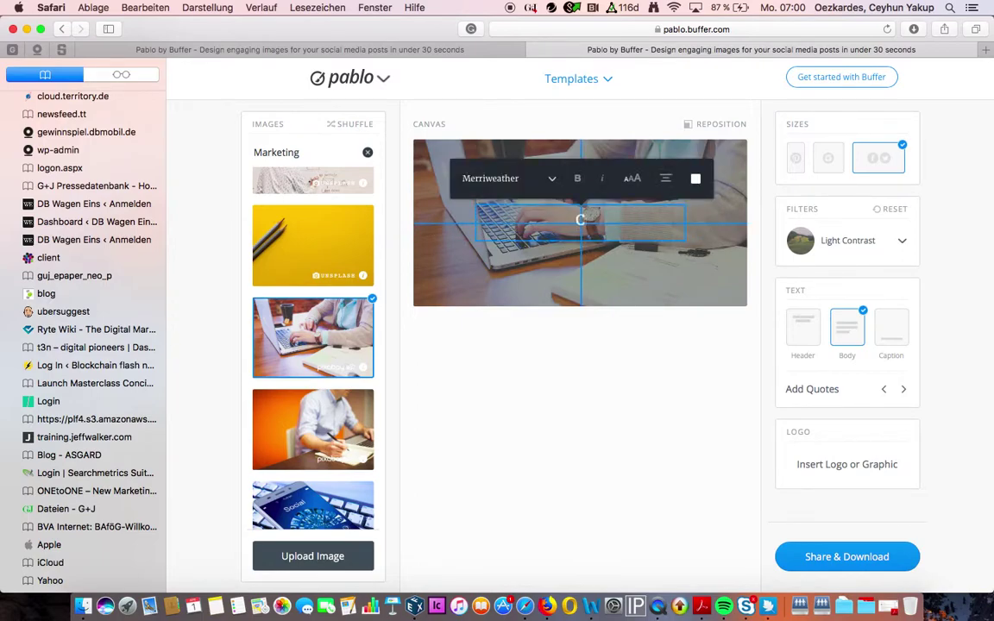
type("ontent Marekting")
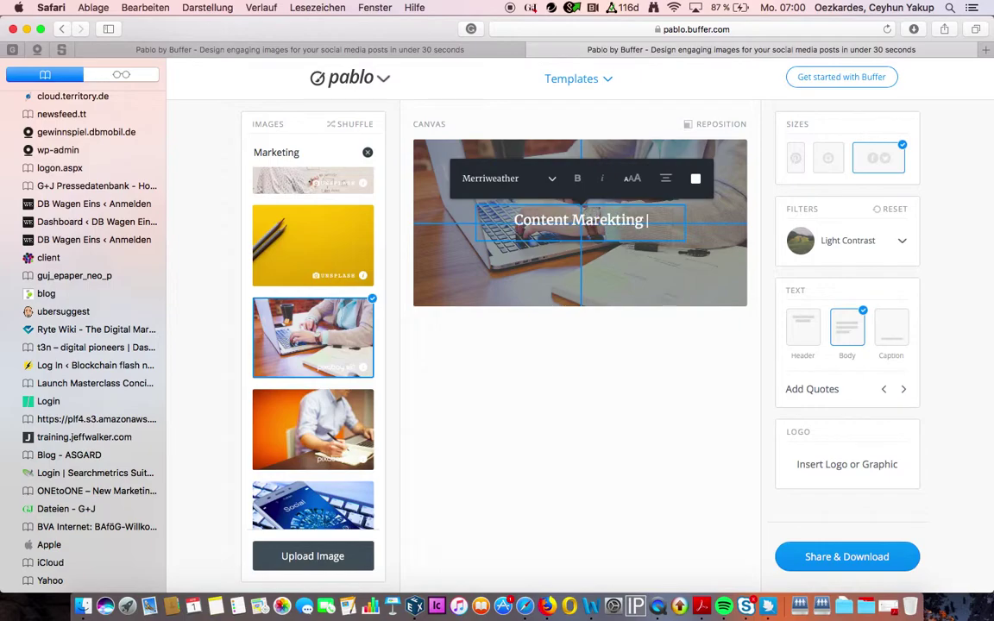
key("BackSpace")
key("BackSpace")
key("BackSpace")
key("BackSpace")
key("BackSpace")
key("BackSpace")
type("ket")
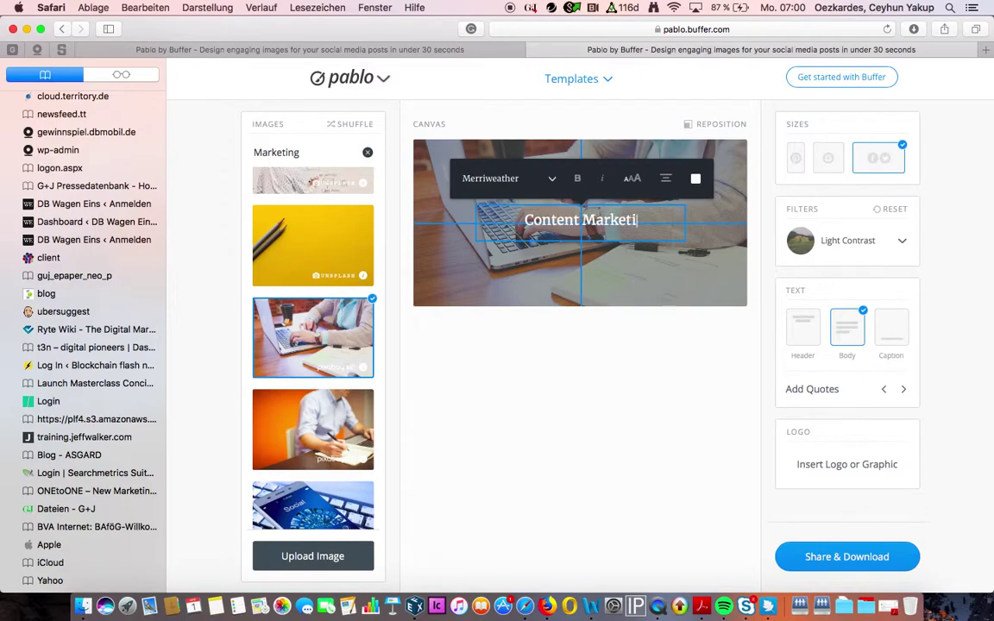
type("ing Mastery")
key("BackSpace")
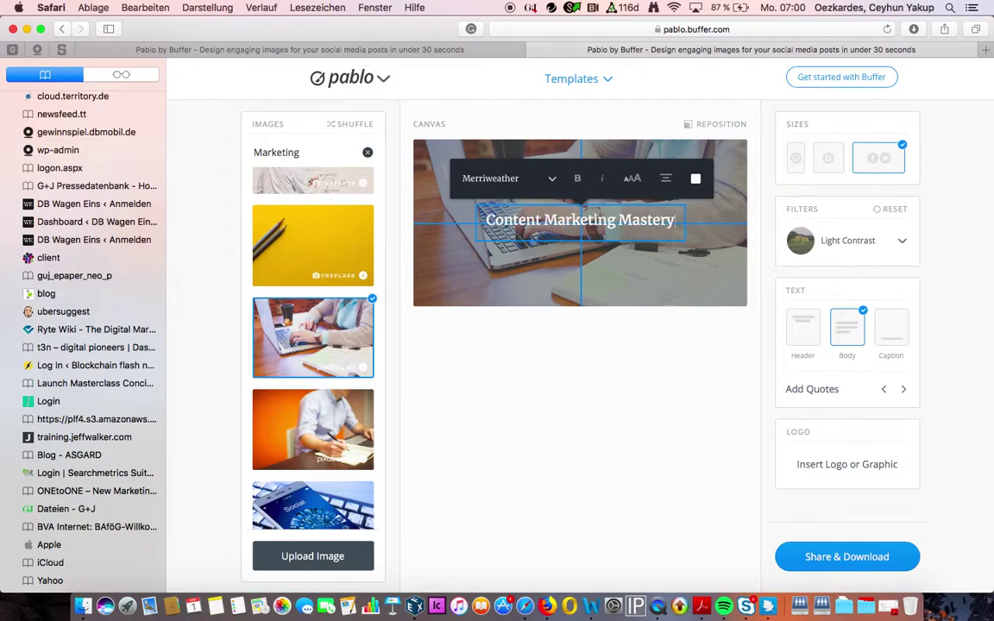
Enlarge the headline and reposition and widen its box to fit two lines
left_click(634, 179)
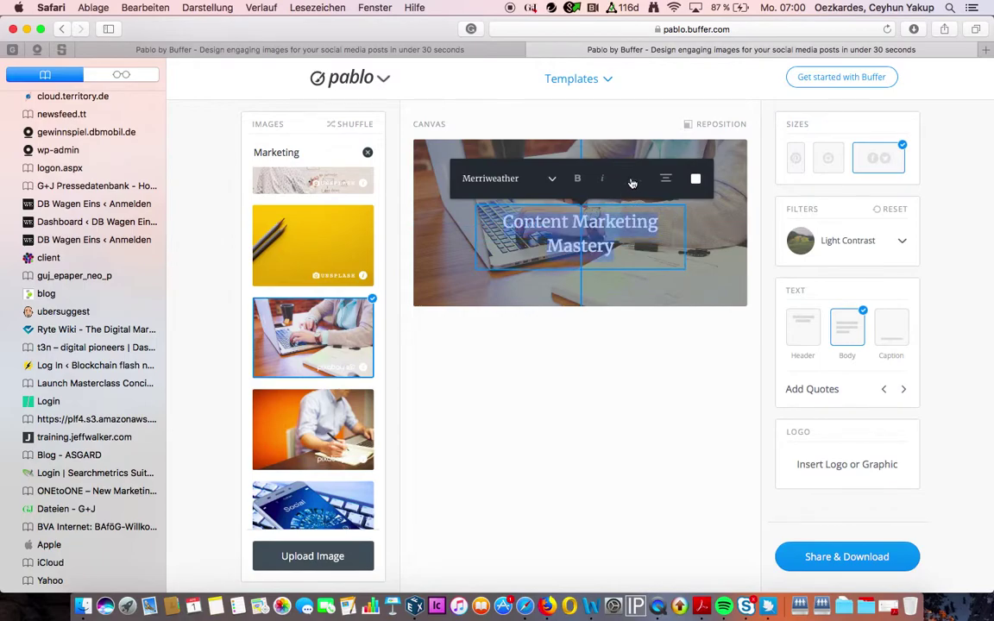
left_click(640, 182)
left_click(625, 231)
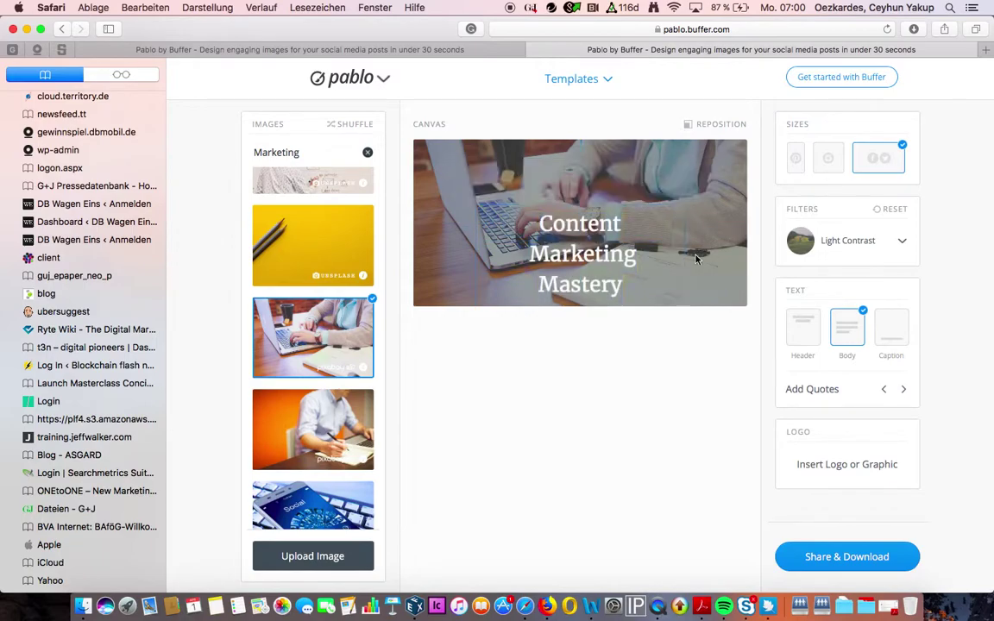
left_click_drag(625, 235, 608, 215)
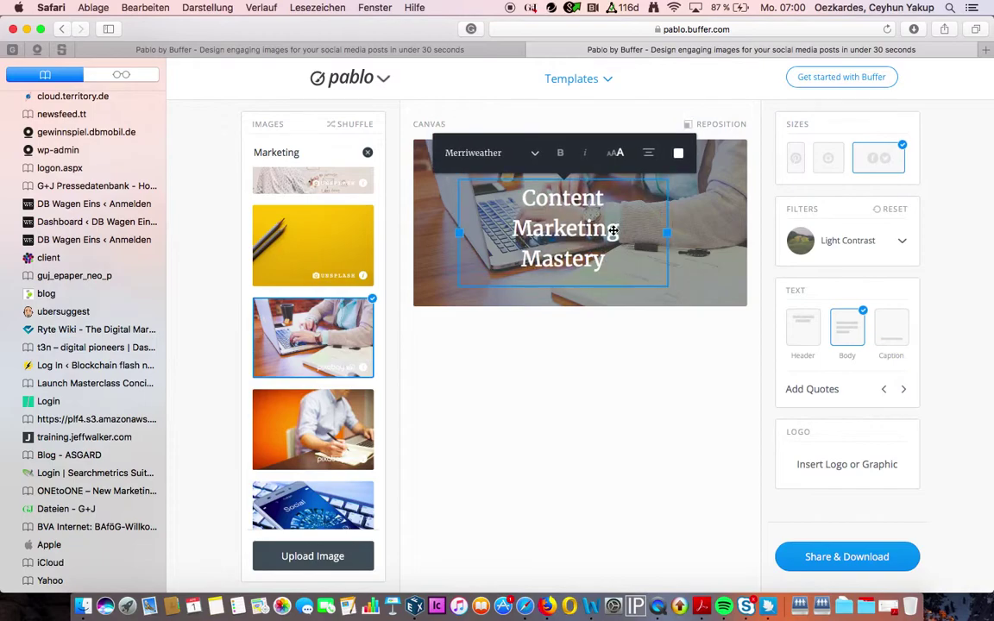
mouse_move(667, 234)
left_mouse_down()
mouse_move(660, 249)
mouse_move(721, 232)
left_mouse_up()
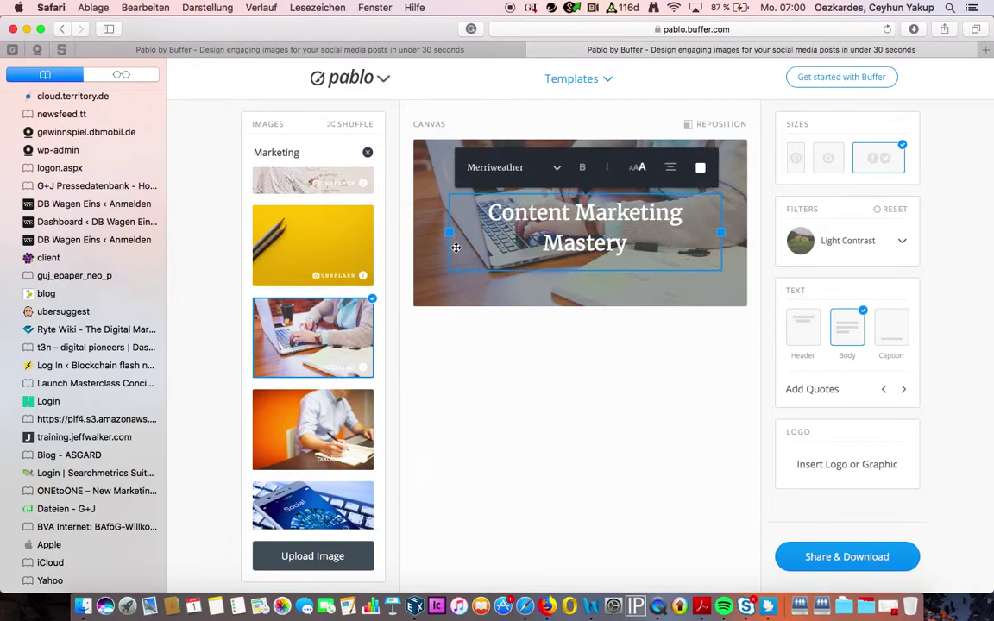
left_click_drag(447, 231, 426, 231)
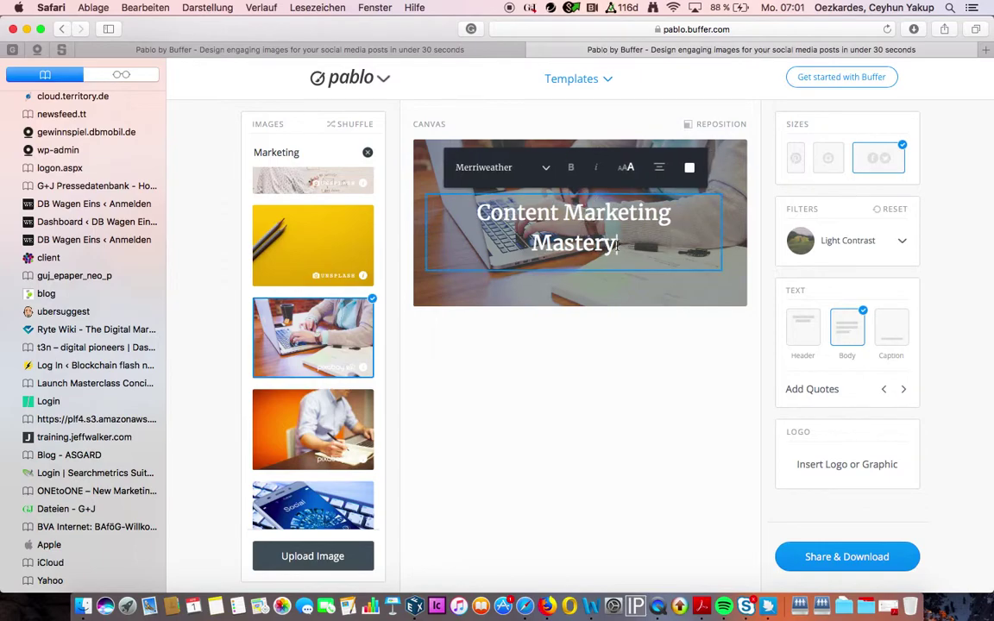
Deselect the headline and apply the Heavy Contrast filter to the photo
left_click(630, 298)
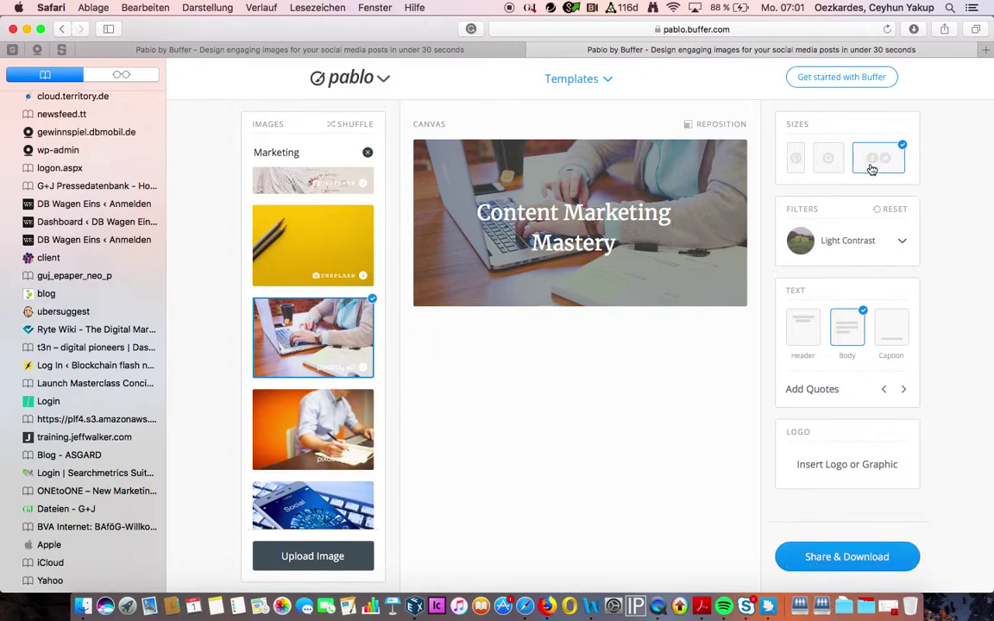
left_click(901, 240)
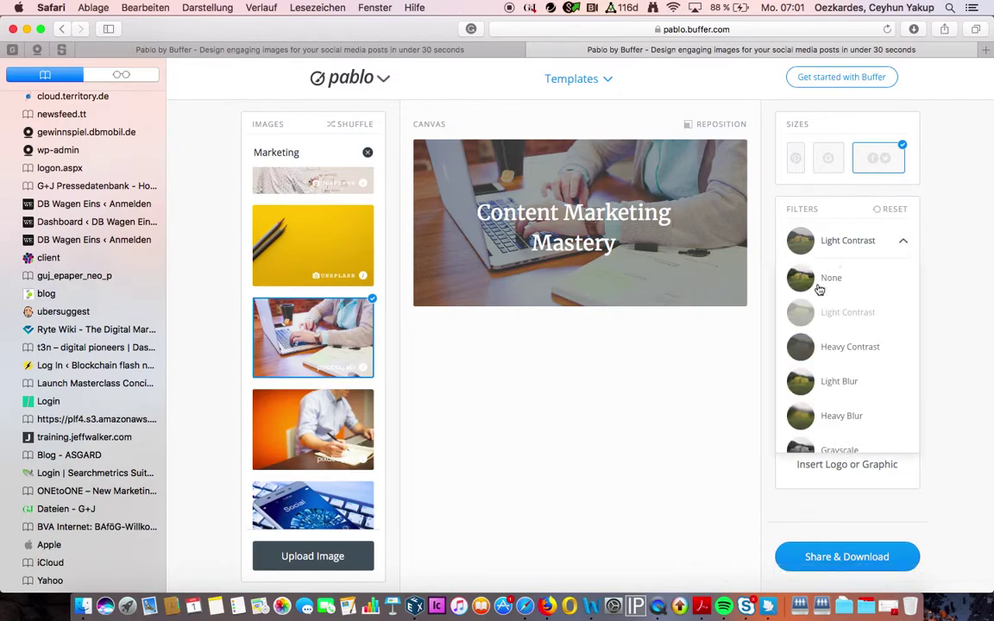
left_click(839, 354)
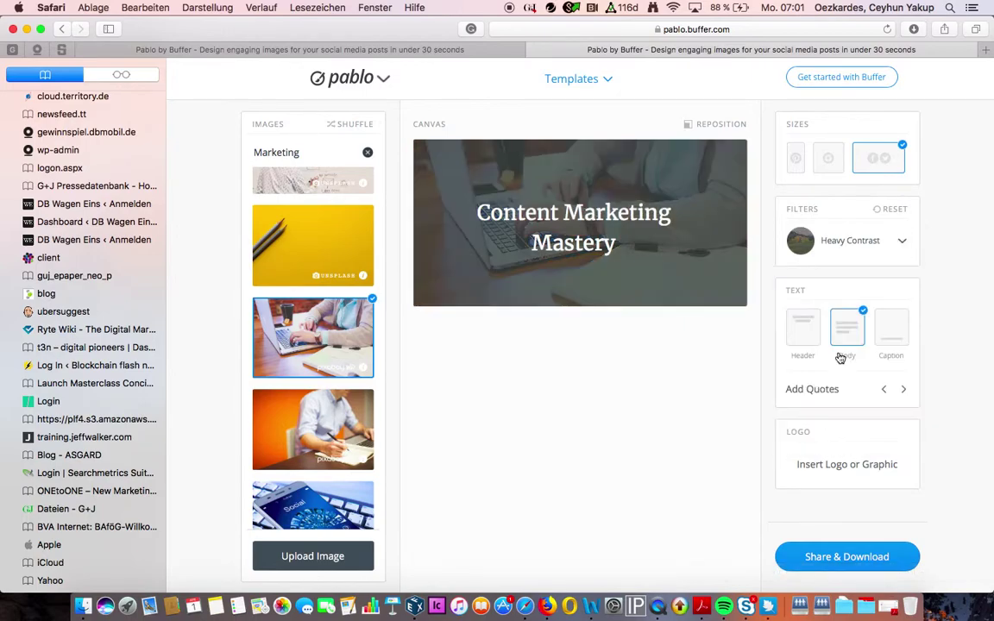
left_click(891, 245)
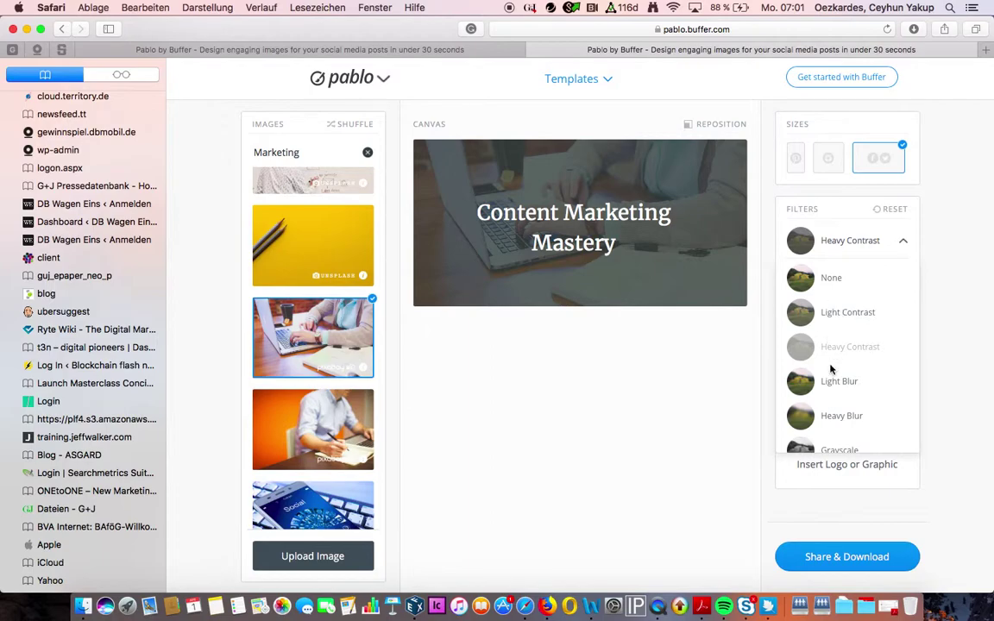
Try the Red Tint filter, then set the filter back to None
scroll(843, 381, "down", 2)
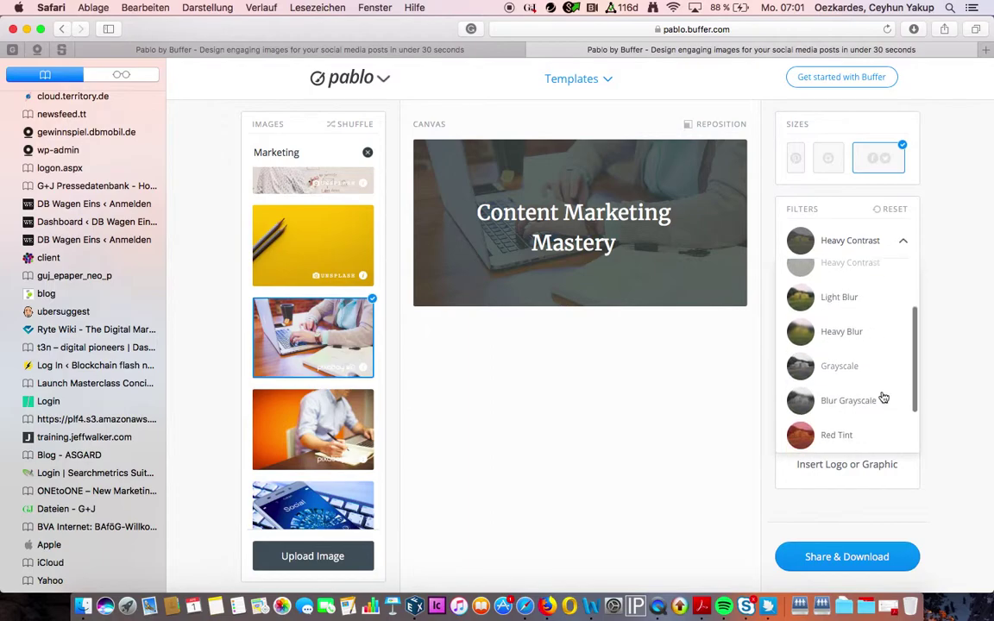
scroll(831, 395, "down", 2)
left_click(832, 400)
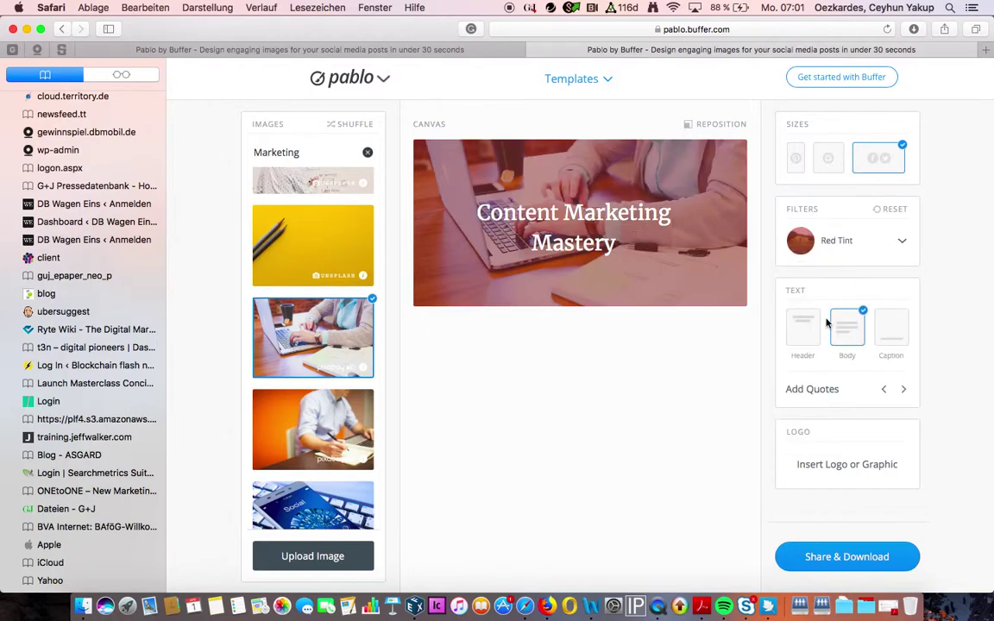
left_click(897, 245)
scroll(820, 405, "down", 1)
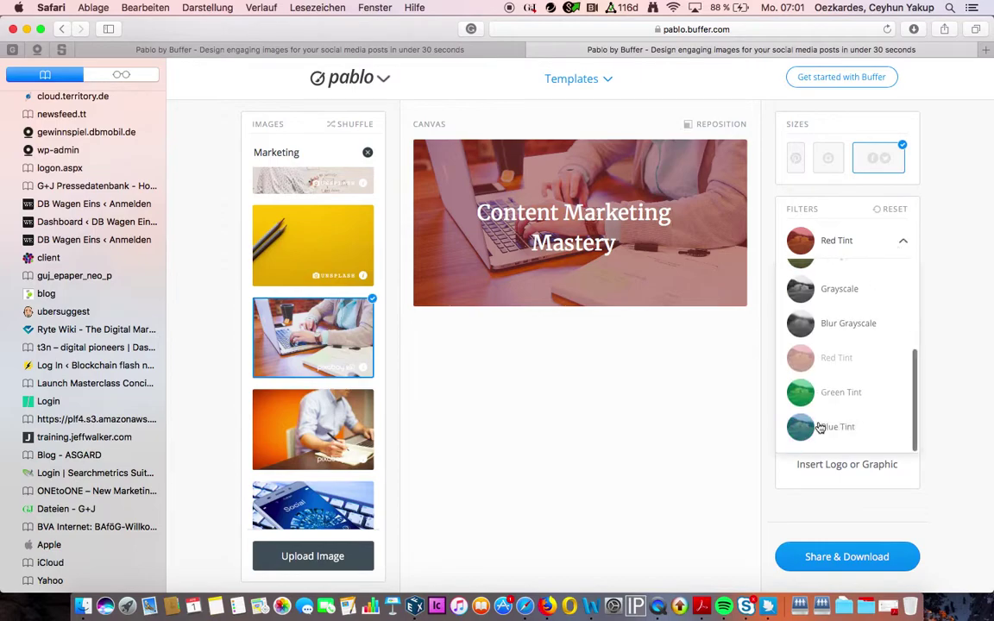
scroll(850, 424, "up", 5)
left_click(840, 282)
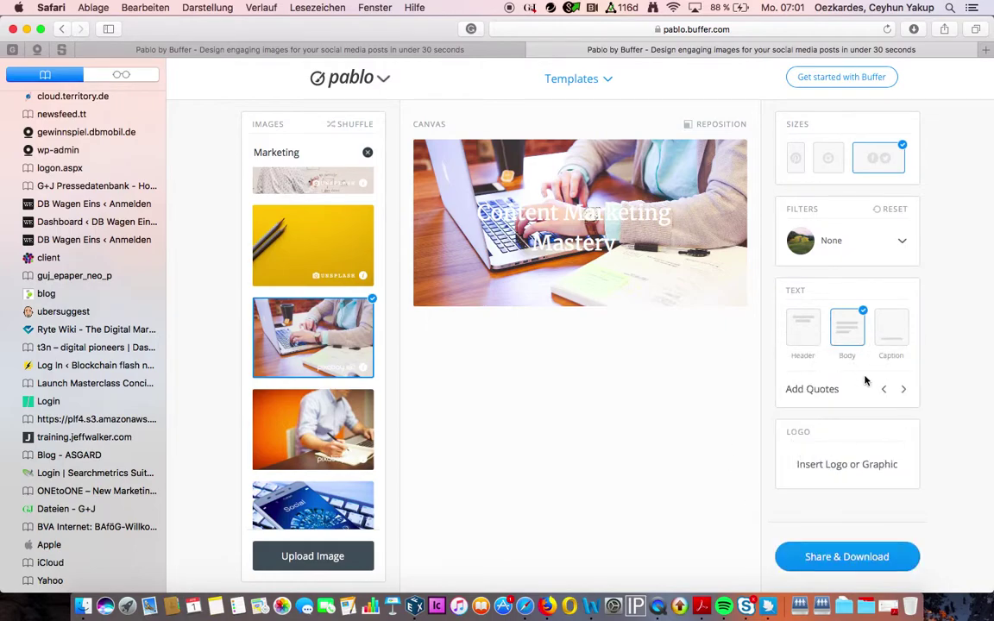
mouse_move(846, 556)
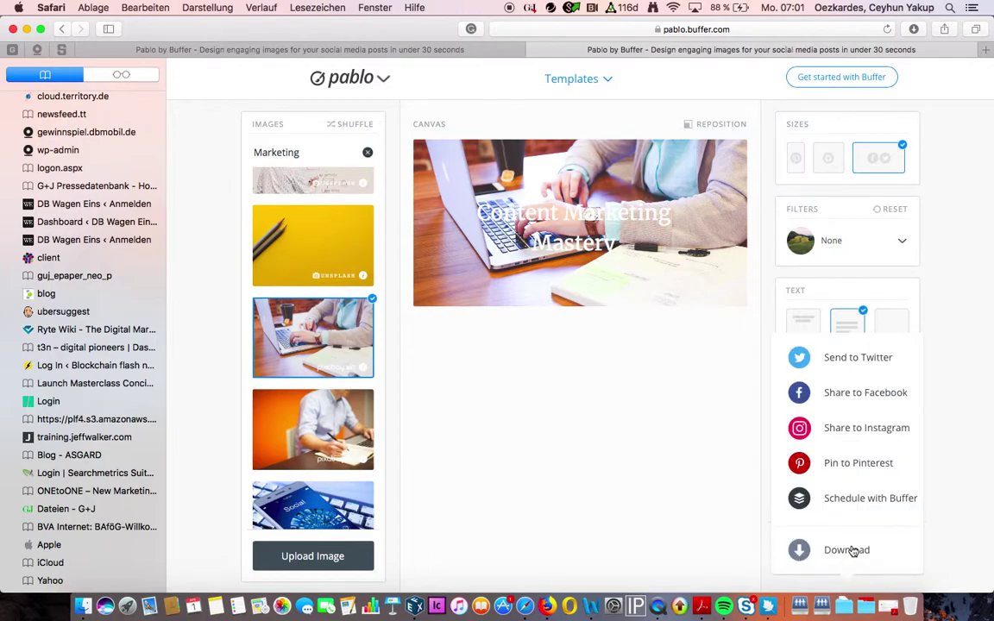
Download the unfiltered design as pablo.png and return to the editor
left_click(846, 550)
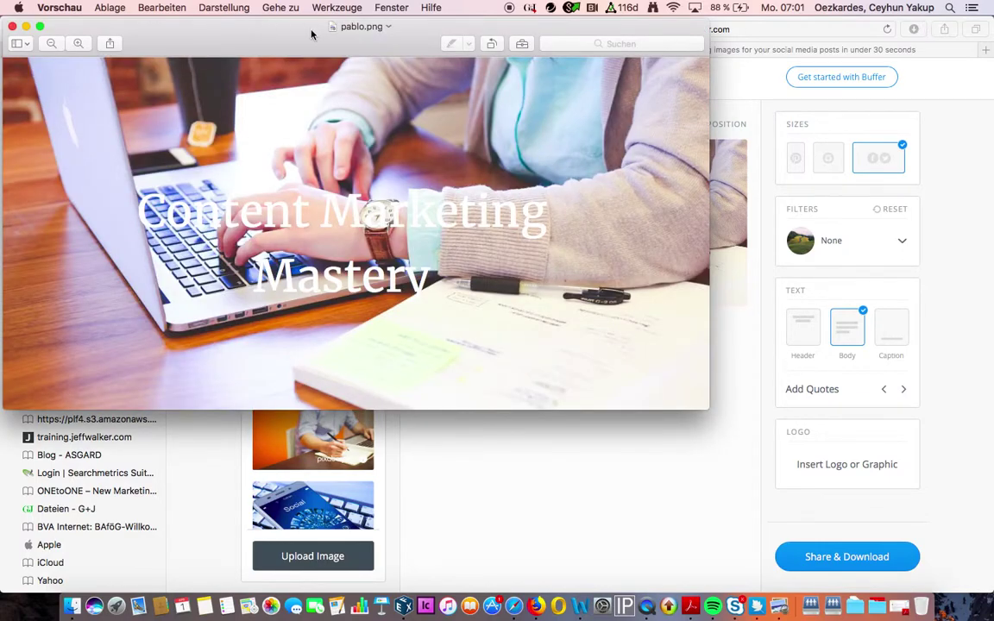
mouse_move(279, 26)
left_mouse_down()
mouse_move(277, 66)
mouse_move(340, 76)
left_mouse_up()
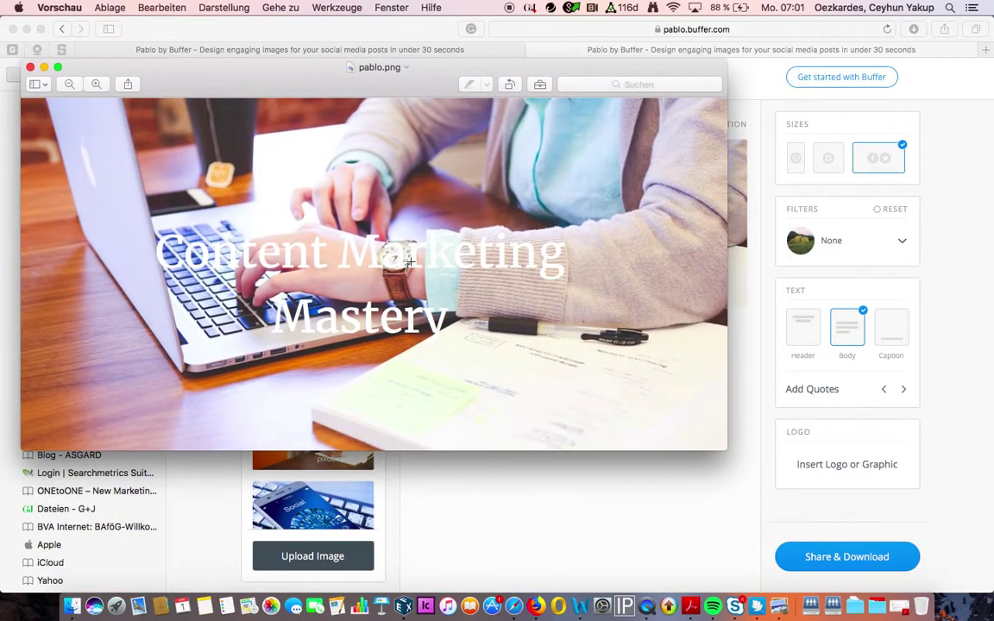
left_click(500, 493)
Apply the Light Contrast filter and resize the title so it wraps onto two lines
left_click(578, 222)
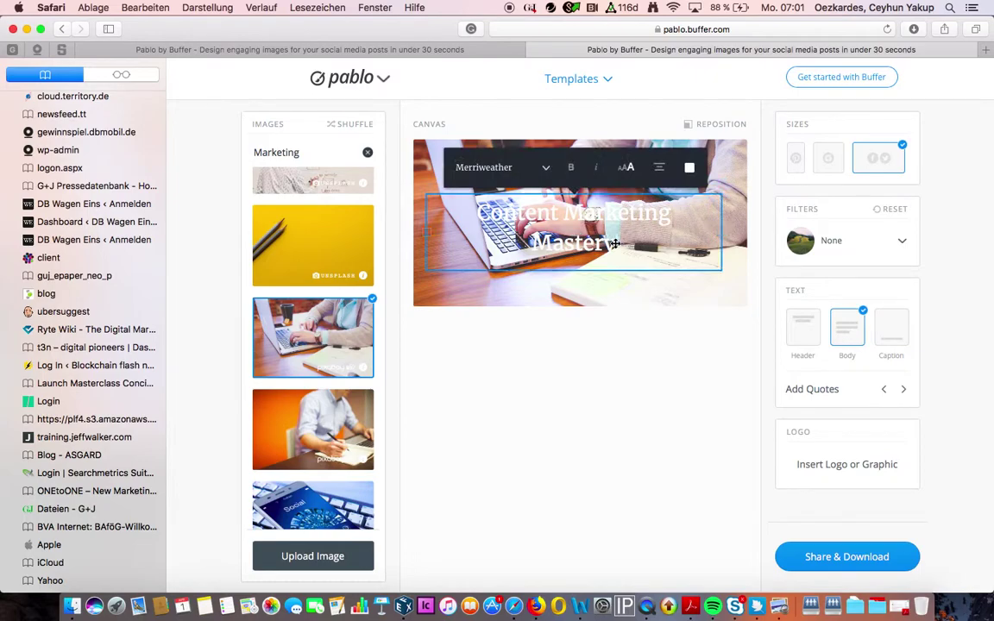
key("super+a")
left_click(621, 170)
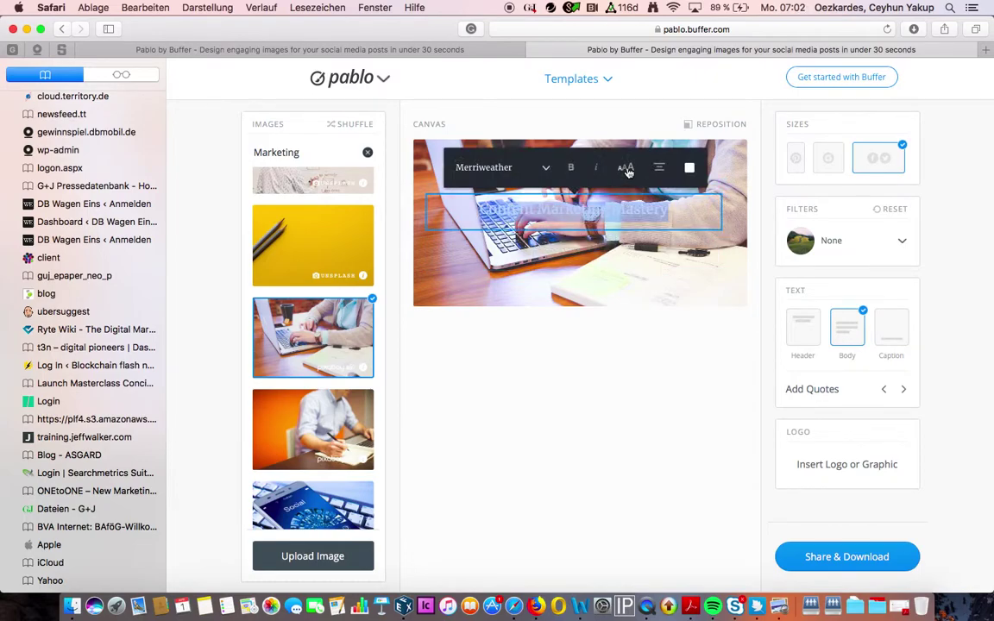
left_click(626, 169)
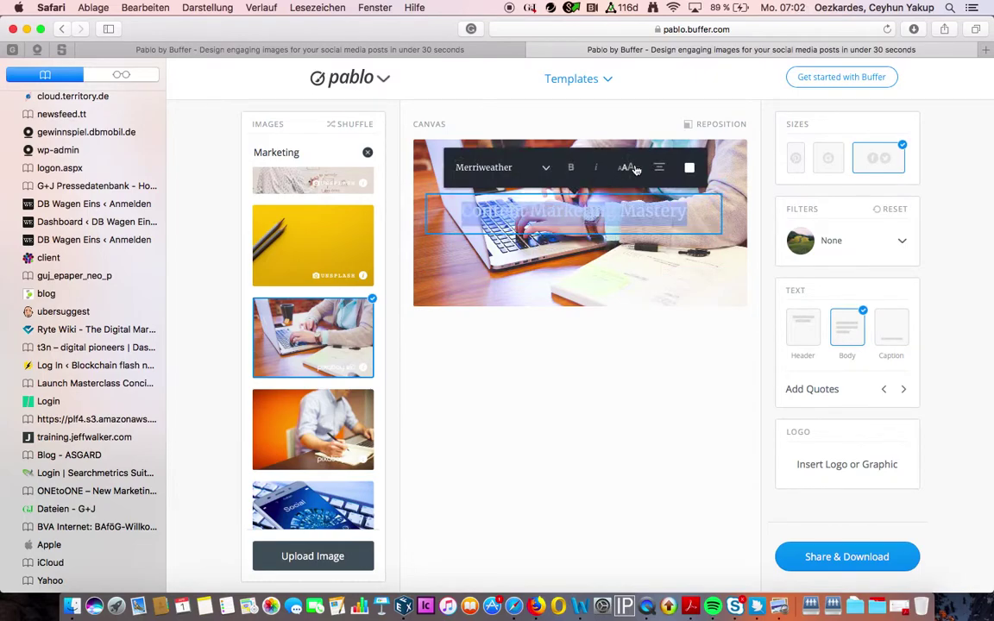
left_click(906, 244)
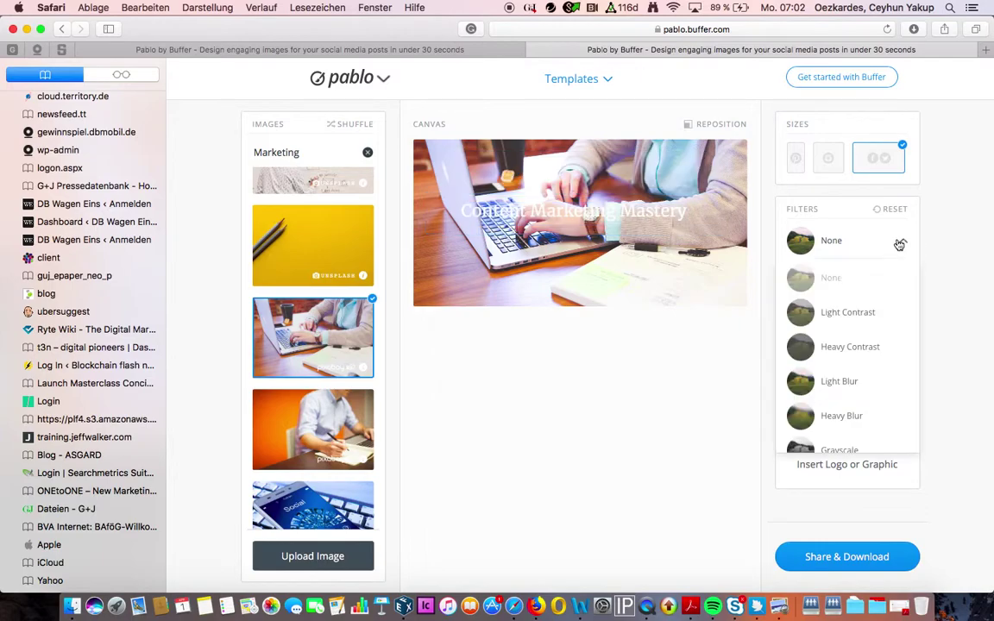
left_click(834, 312)
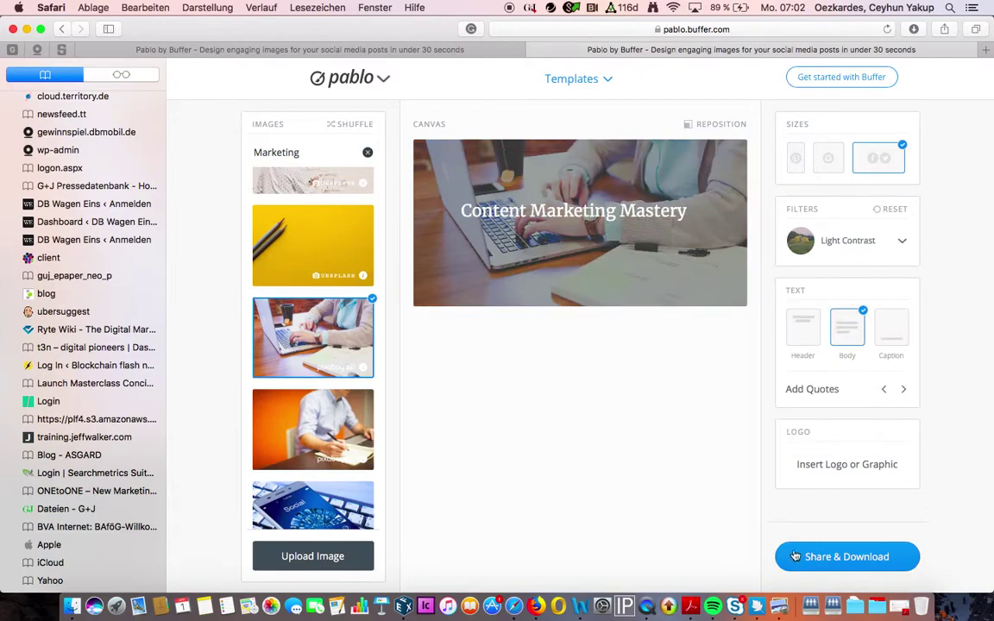
left_click(588, 211)
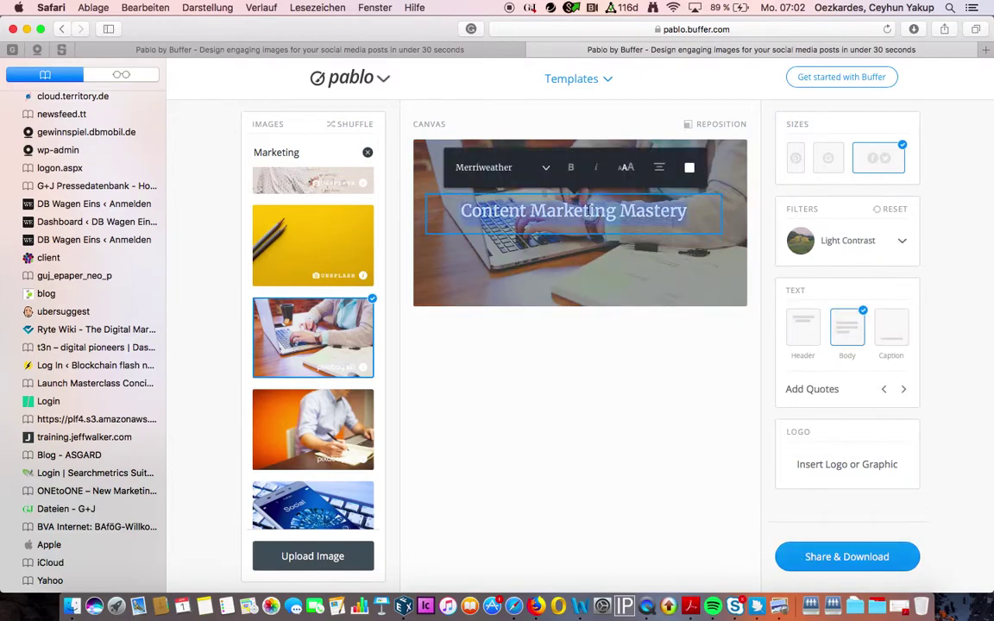
left_click(631, 169)
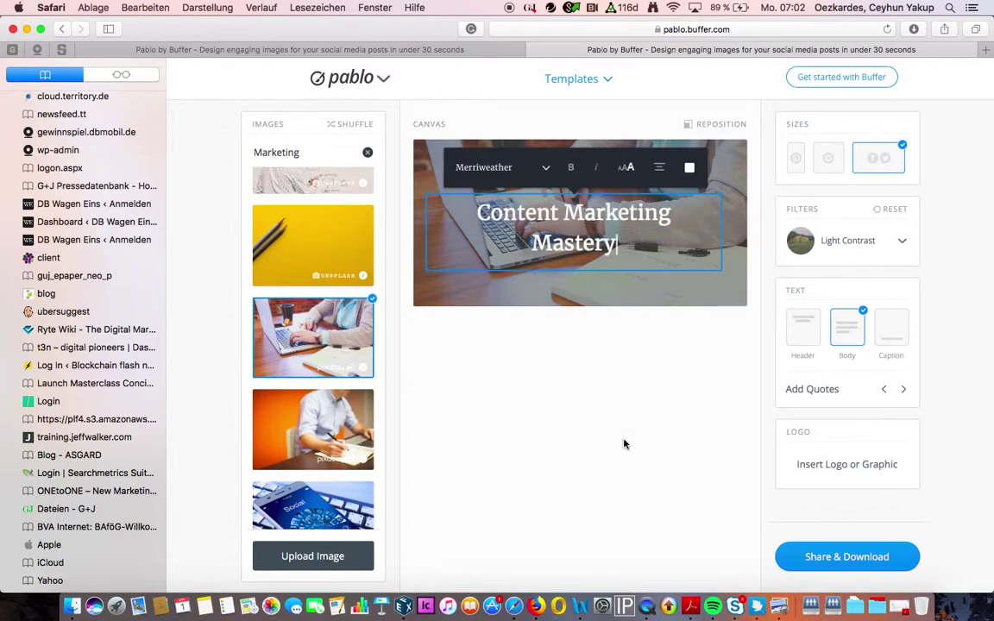
Download the Light Contrast design as pablo-2.png
left_click(827, 556)
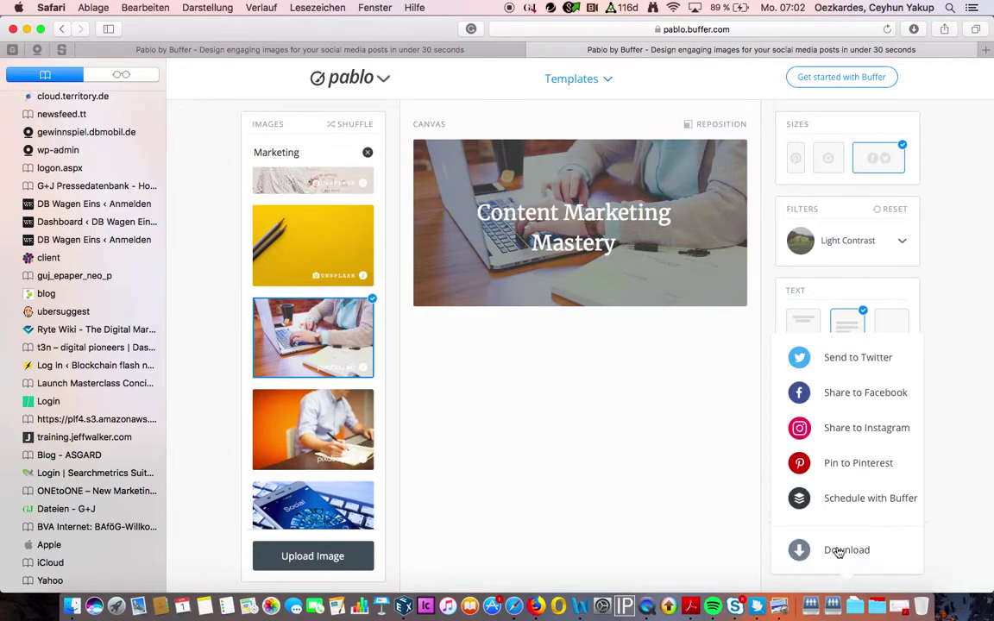
left_click(837, 550)
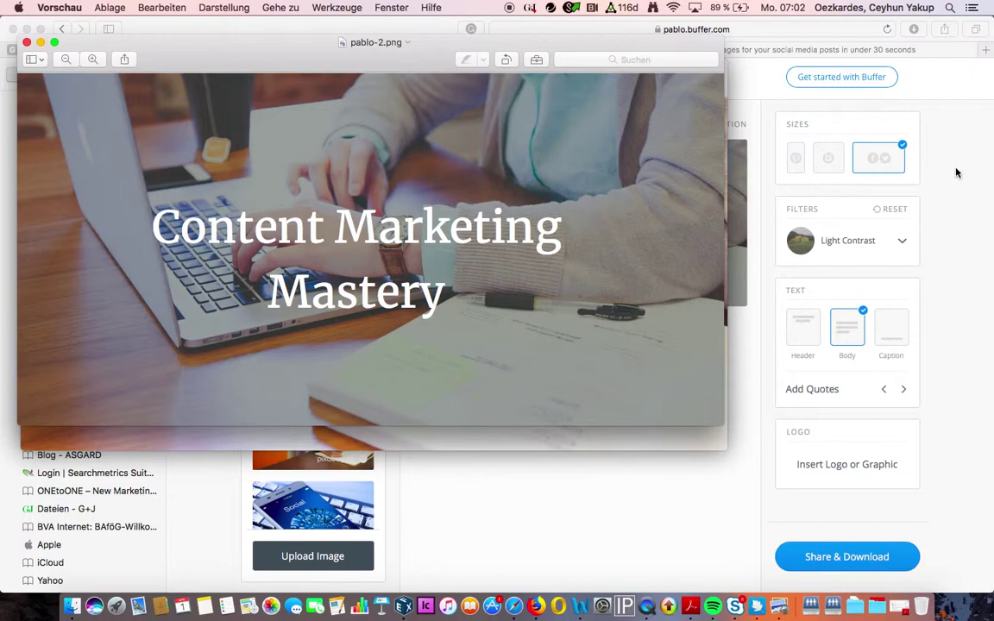
Rename pablo-2.png in Downloads to 'Content Marketing Mastery - Ceyhun Yakup Özkardes-Cheung'
left_click(956, 171)
left_click(911, 32)
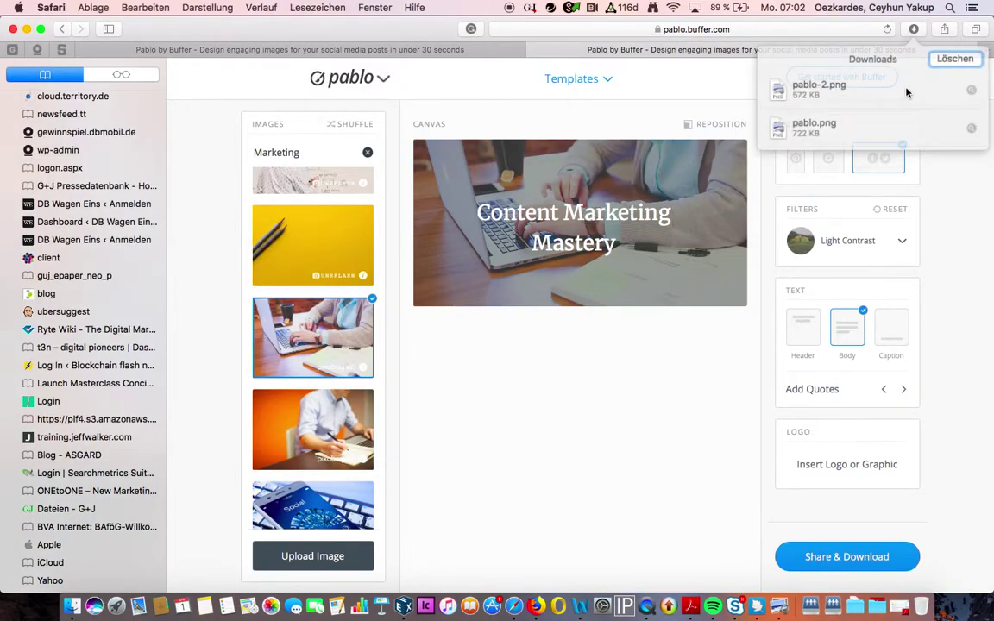
left_click(969, 88)
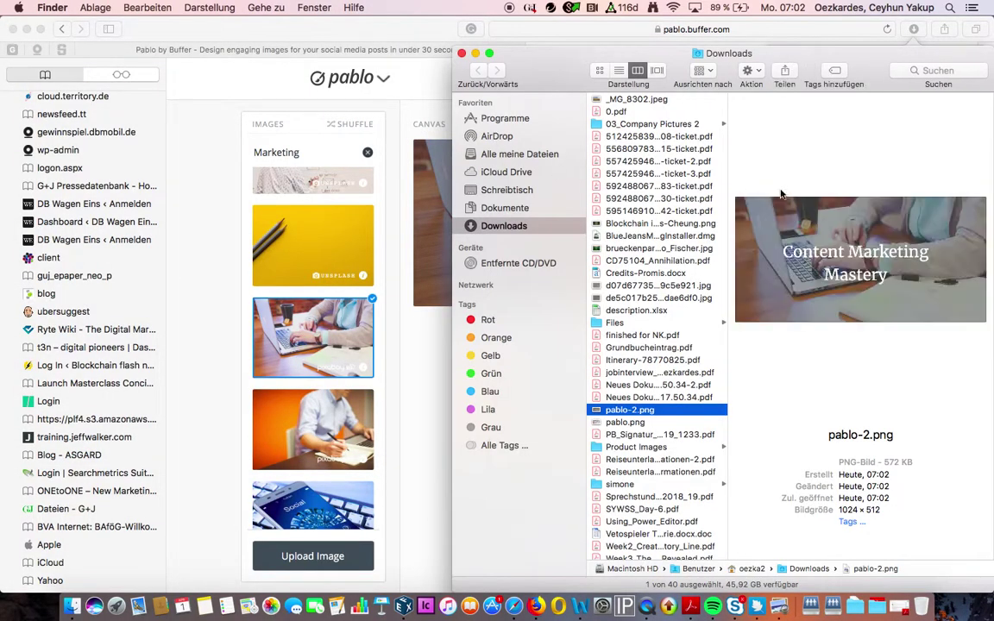
left_click_drag(661, 54, 534, 56)
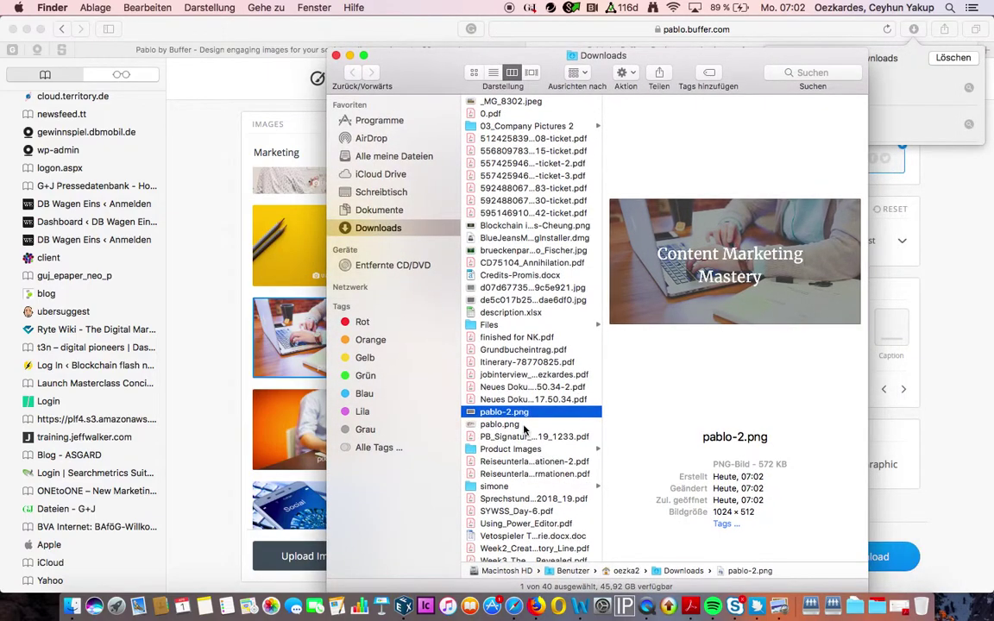
left_click(517, 423)
key("Return")
type("Content Ma")
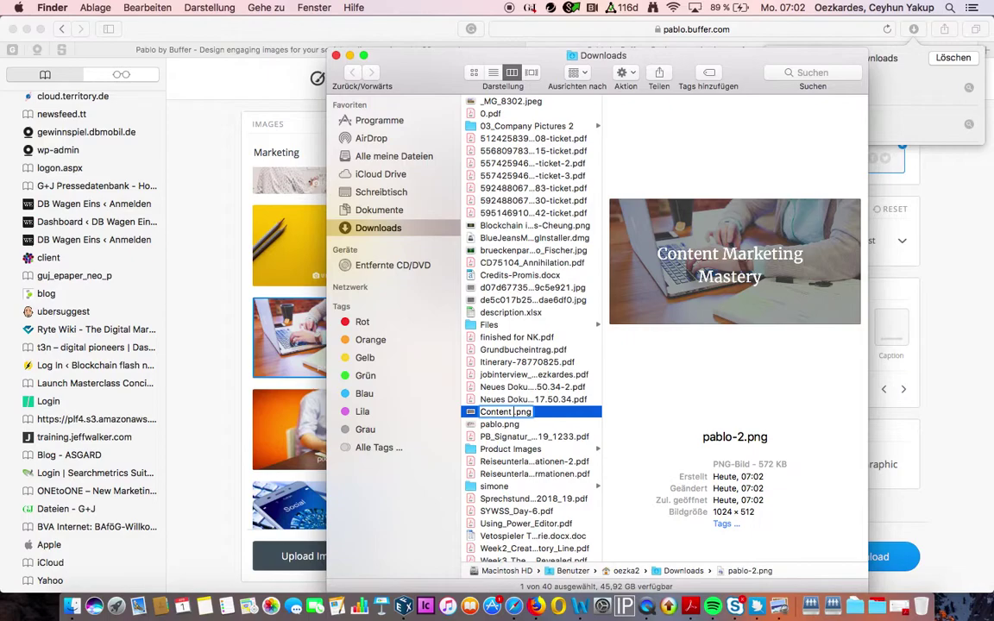
type("rketing Ma")
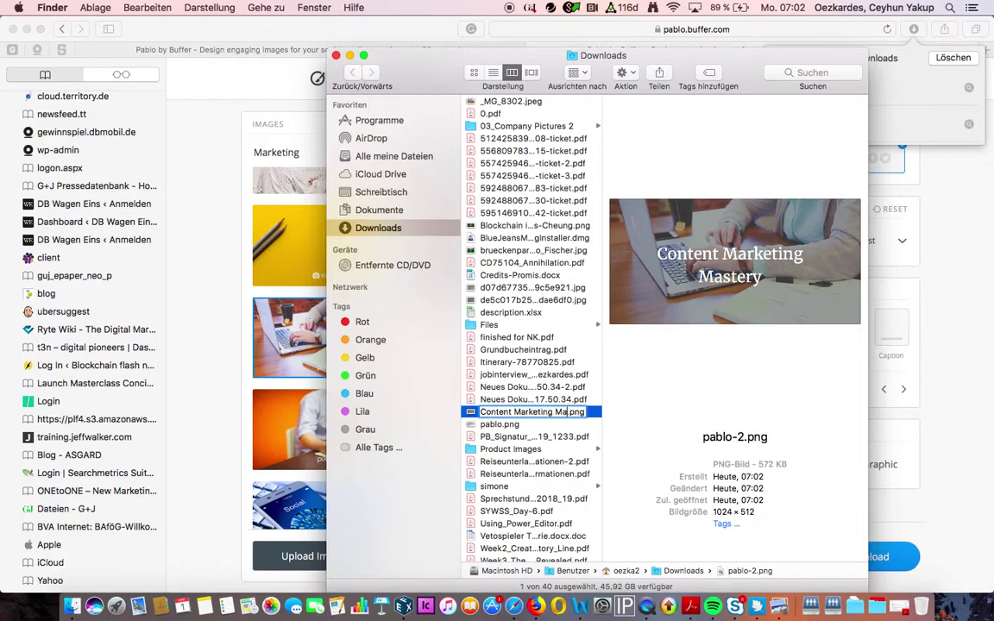
type("stery - ")
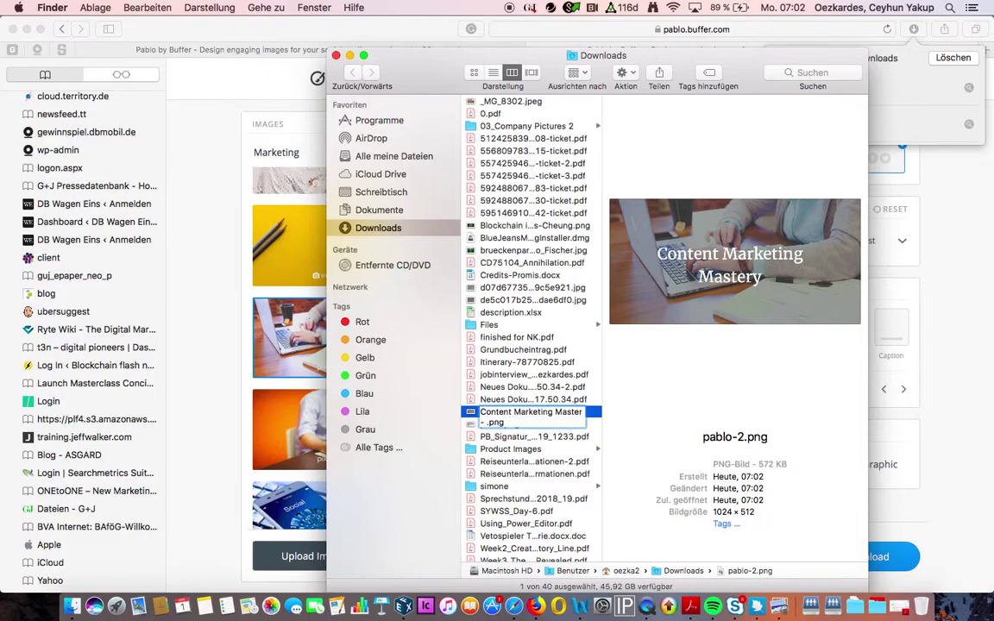
type("Ceyhun Yakup")
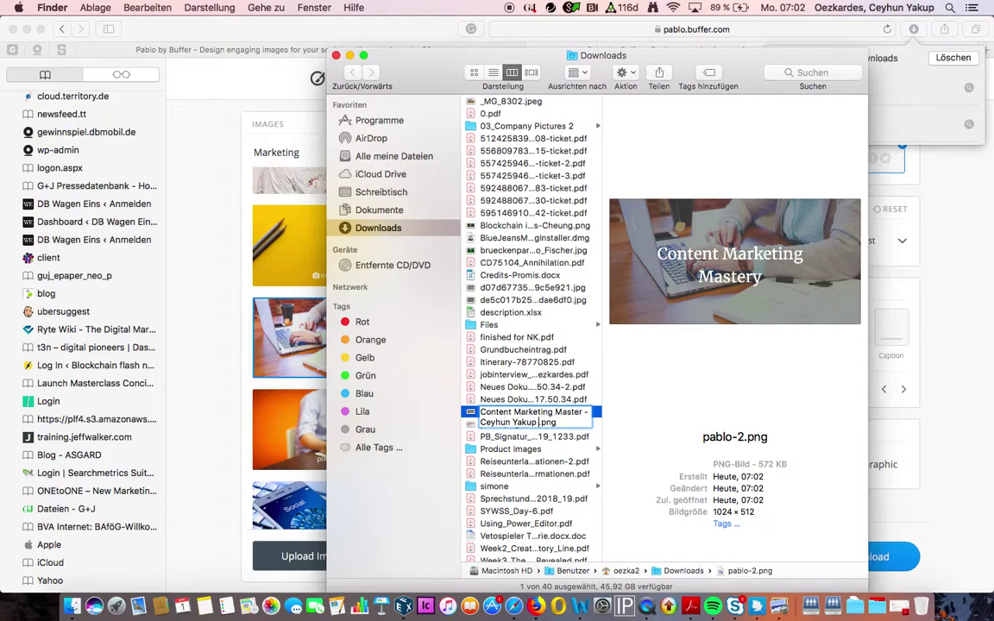
type(" Özkardes")
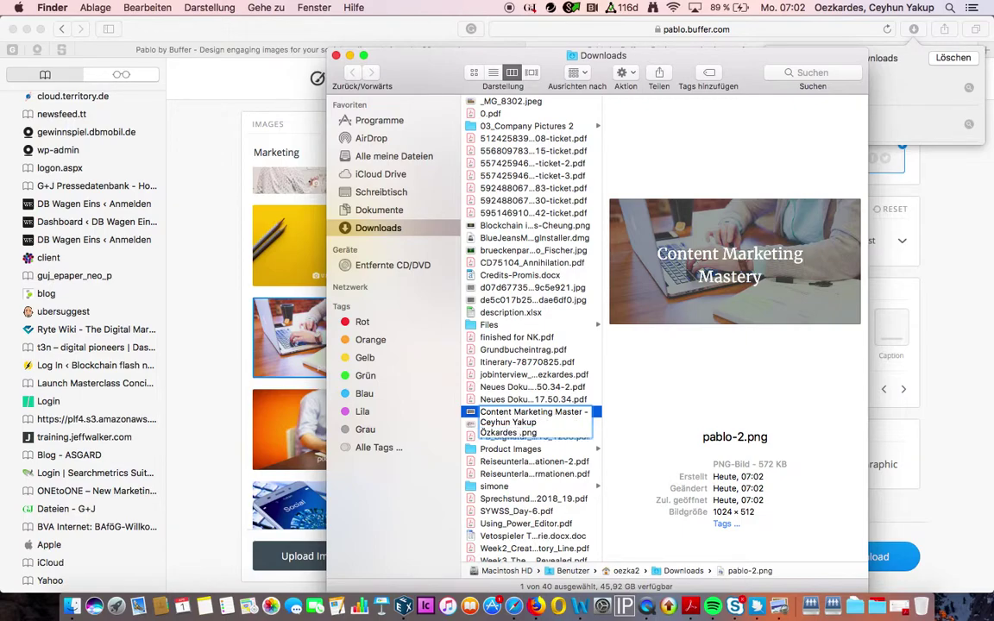
type("-Cheung")
Confirm the new file name and preview the renamed image in Quick Look
key("Return")
key("space")
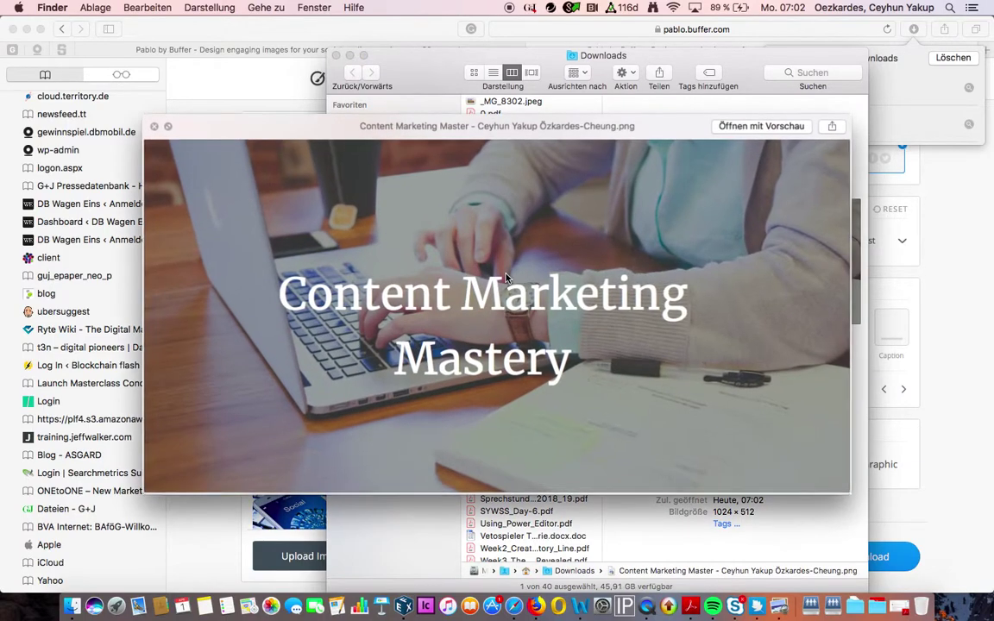
left_click_drag(448, 129, 451, 104)
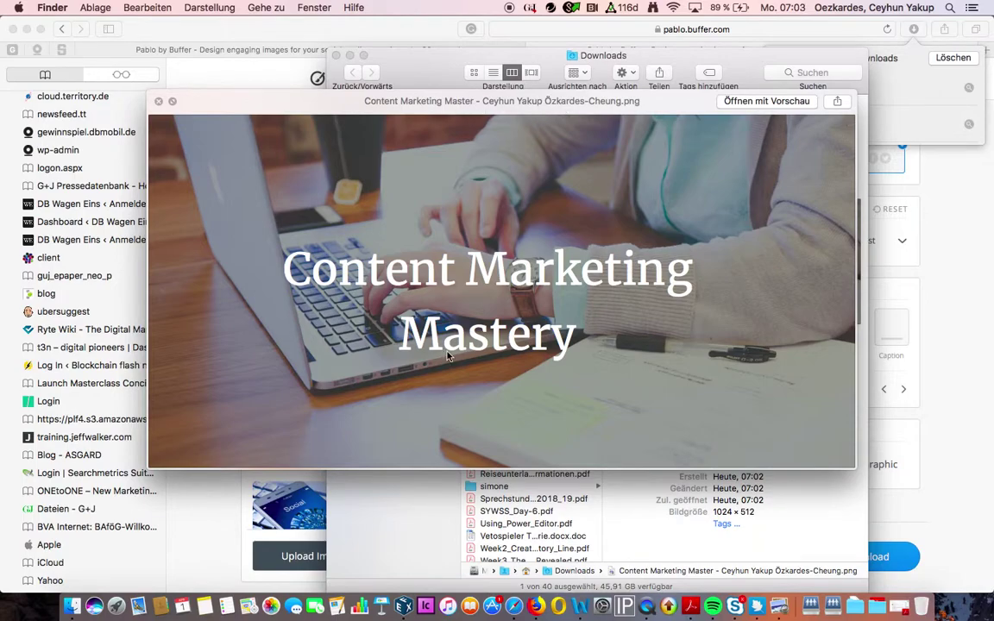
Bring the Pablo editor in Safari back to the front
left_click(333, 29)
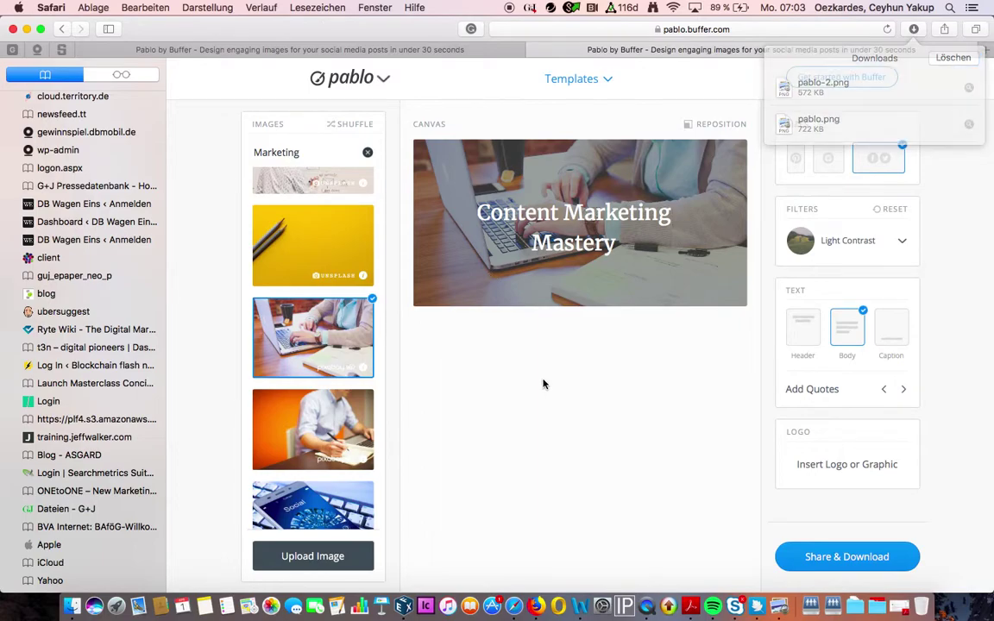